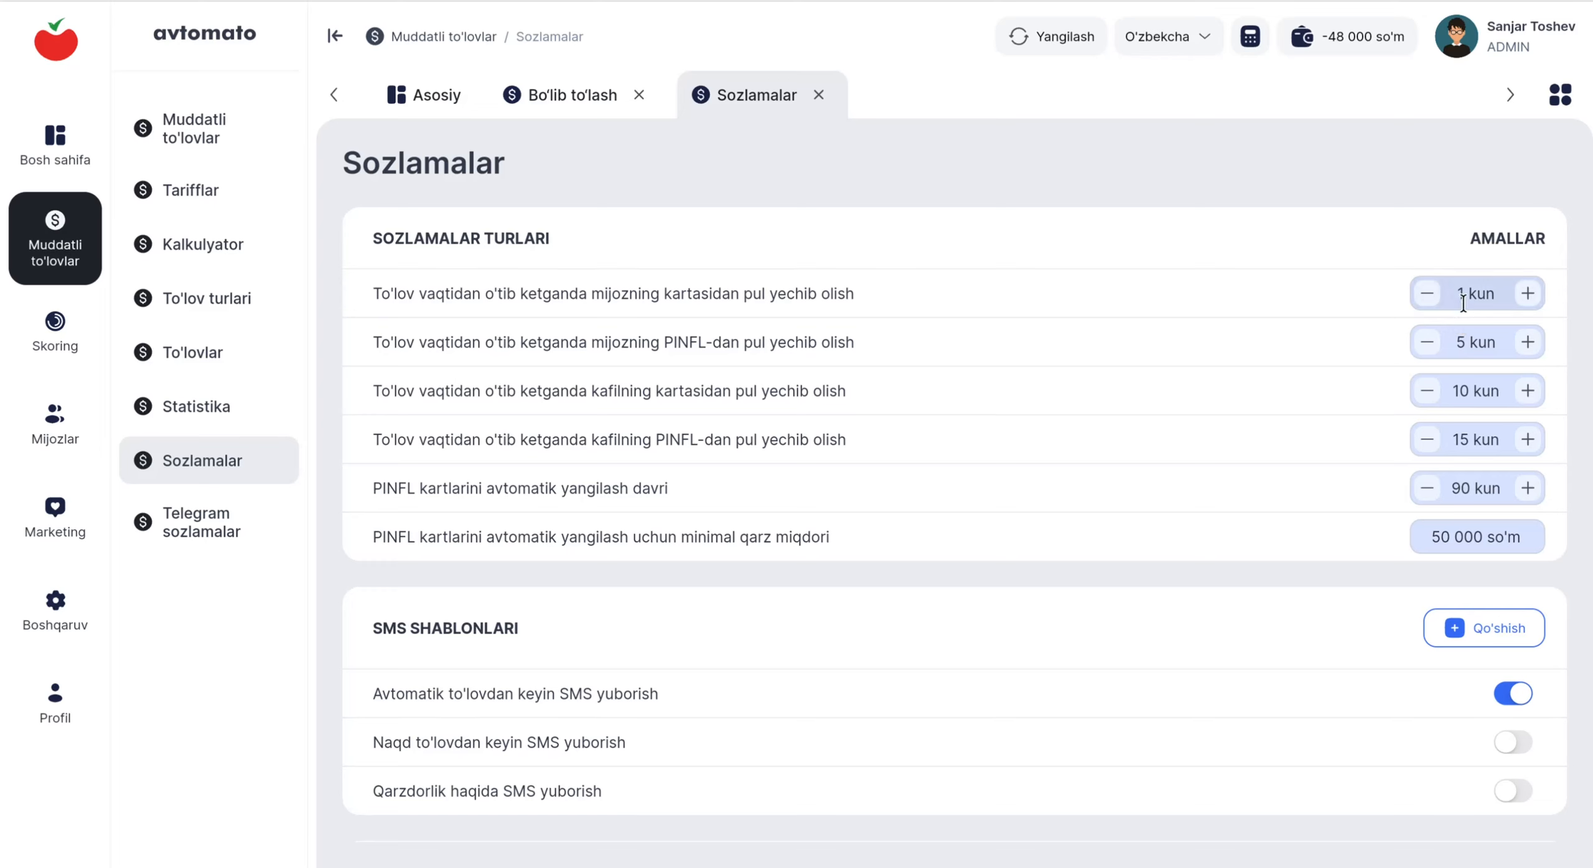
- Set the overdue delay for withdrawing money from the client's card (mijozning kartasidan) to 5 kun
drag(1471, 294, 1453, 295)
text(5)
click(1470, 172)
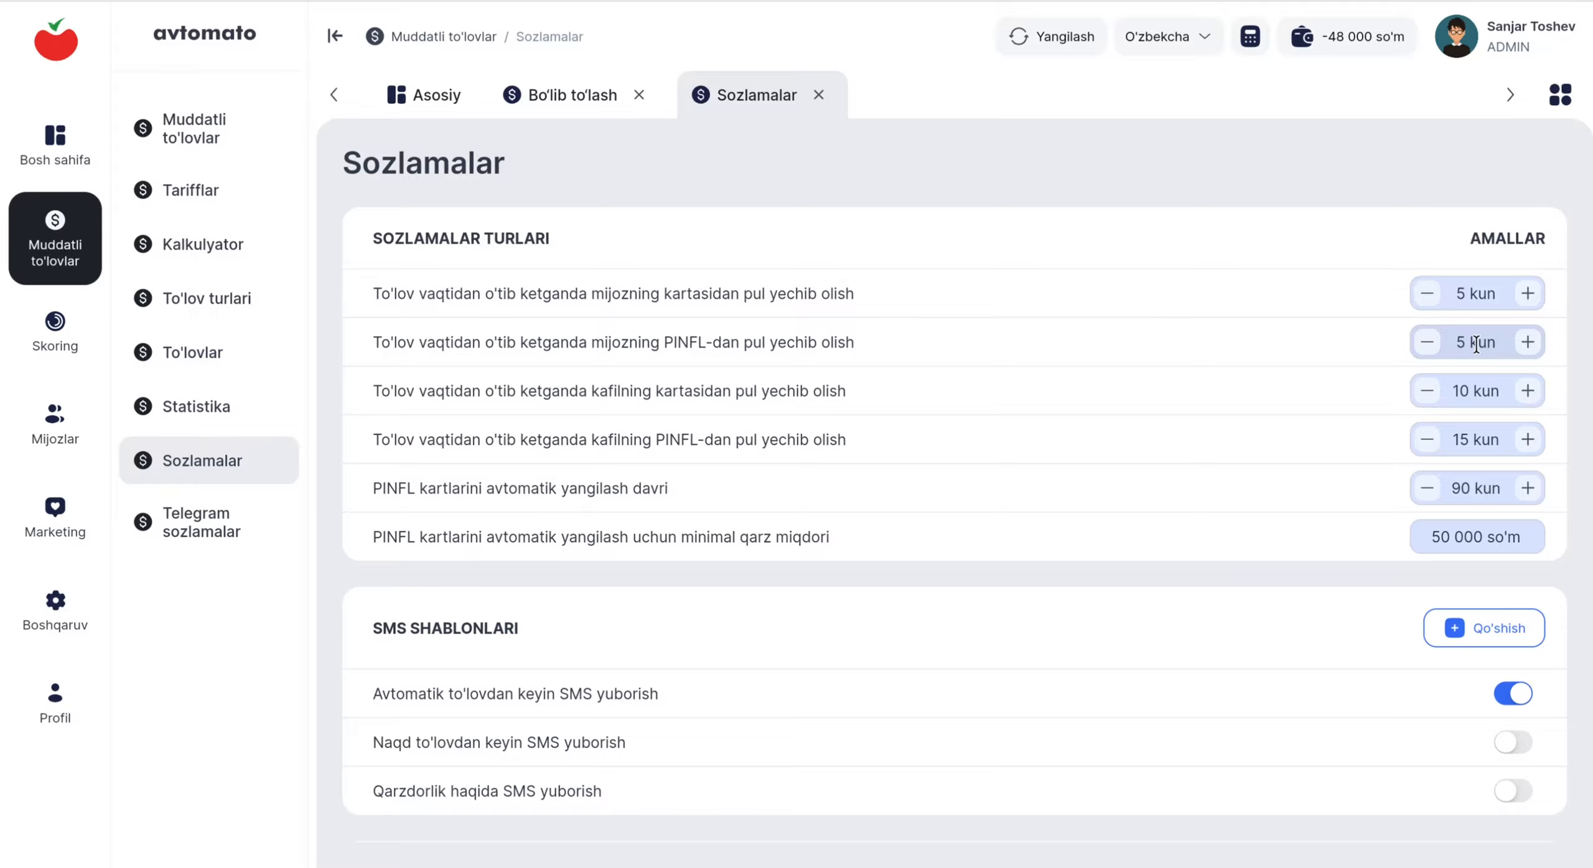
drag(1470, 343, 1449, 344)
key(BackSpace)
text(0)
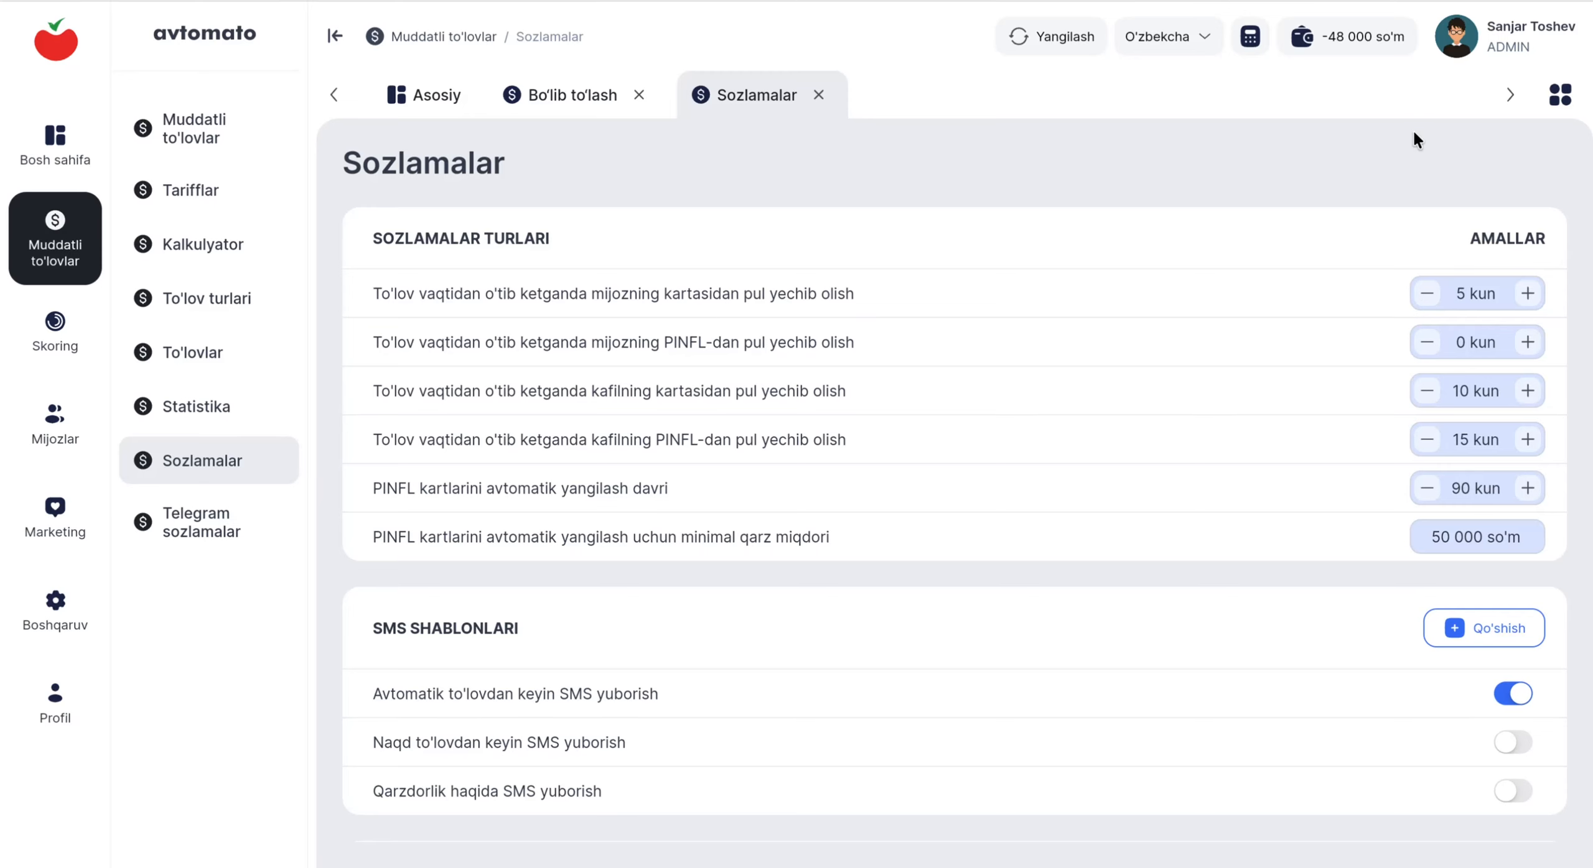
- Set the overdue delay for withdrawing money through the client's PINFL (mijozning PINFL-dan) to 10 kun
click(1462, 341)
double_click(1462, 338)
key(BackSpace)
key(BackSpace)
text(10)
click(1358, 189)
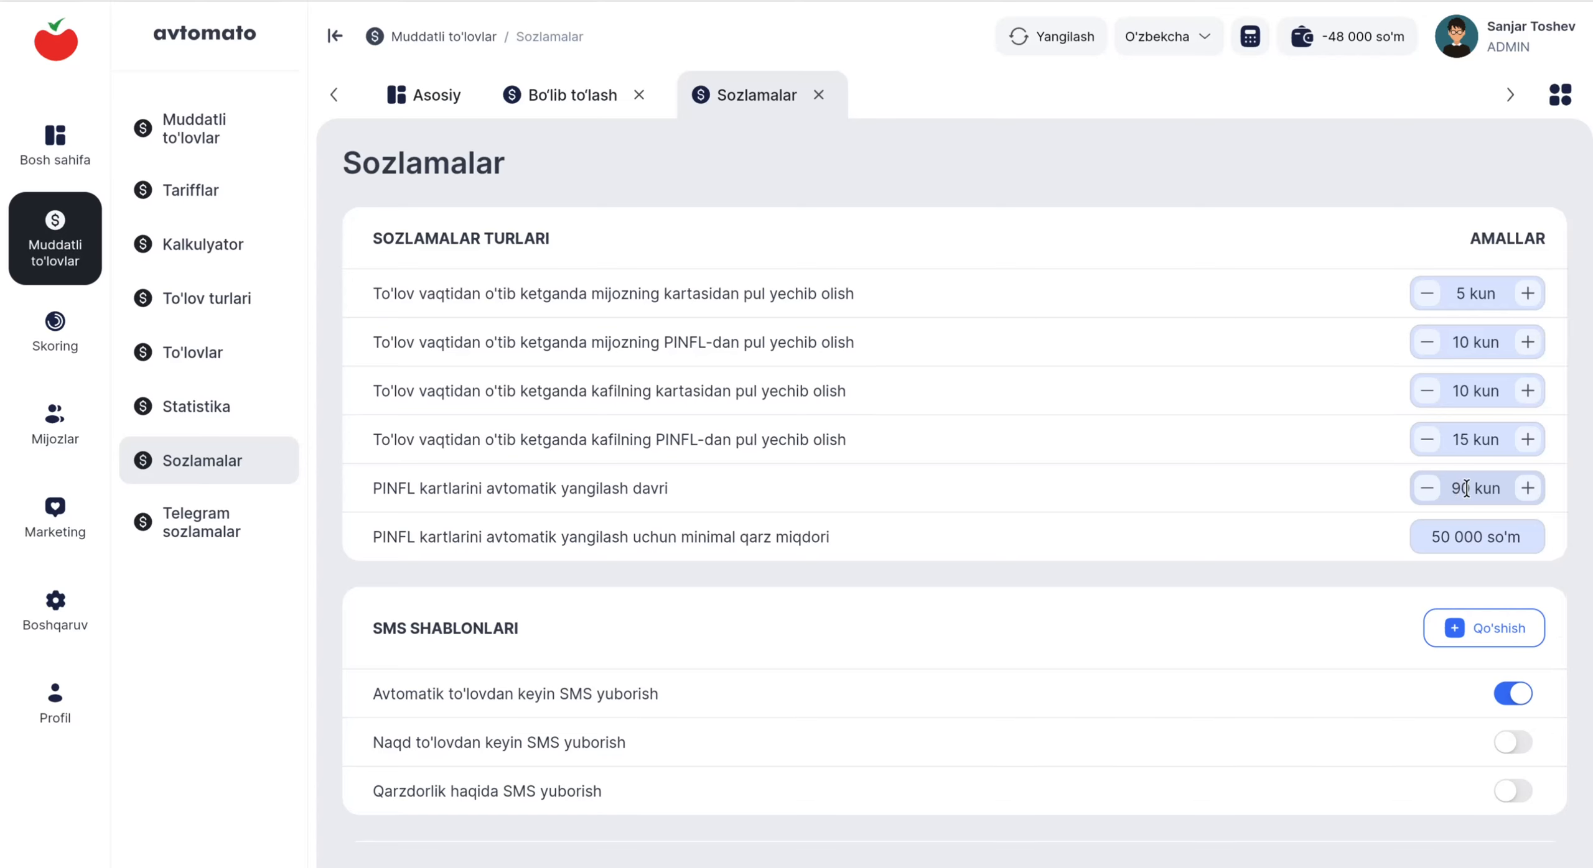
- Set the automatic PINFL card refresh period (PINFL kartlarini avtomatik yangilash davri) to 180 kun
drag(1452, 488, 1467, 488)
text(180)
click(1579, 478)
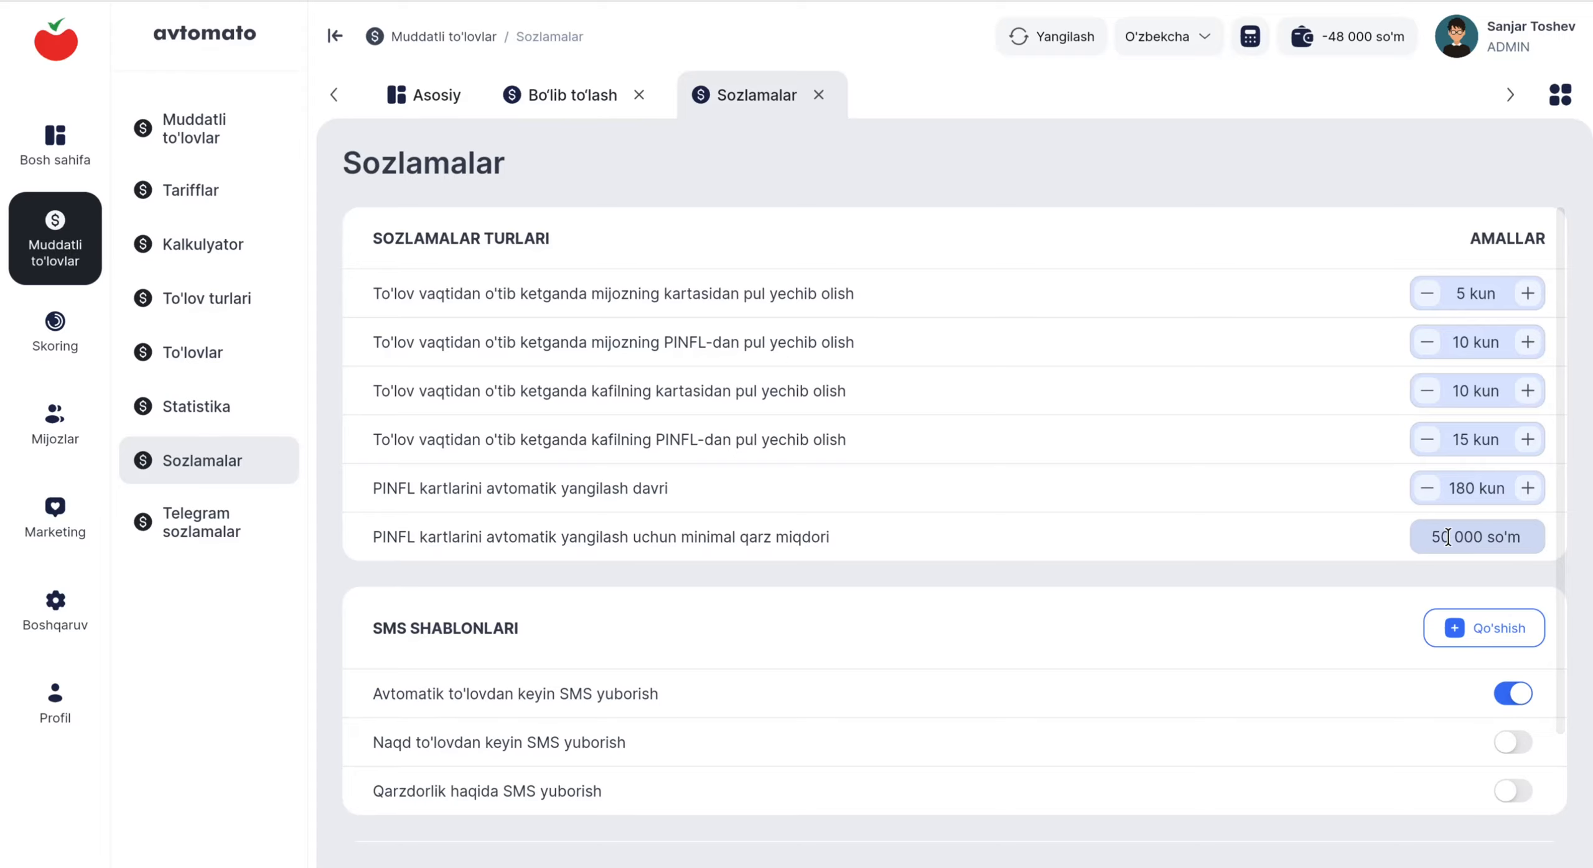
- Set the minimum debt amount for automatic PINFL card refresh (minimal qarz miqdori) to 0 so'm
click(1448, 537)
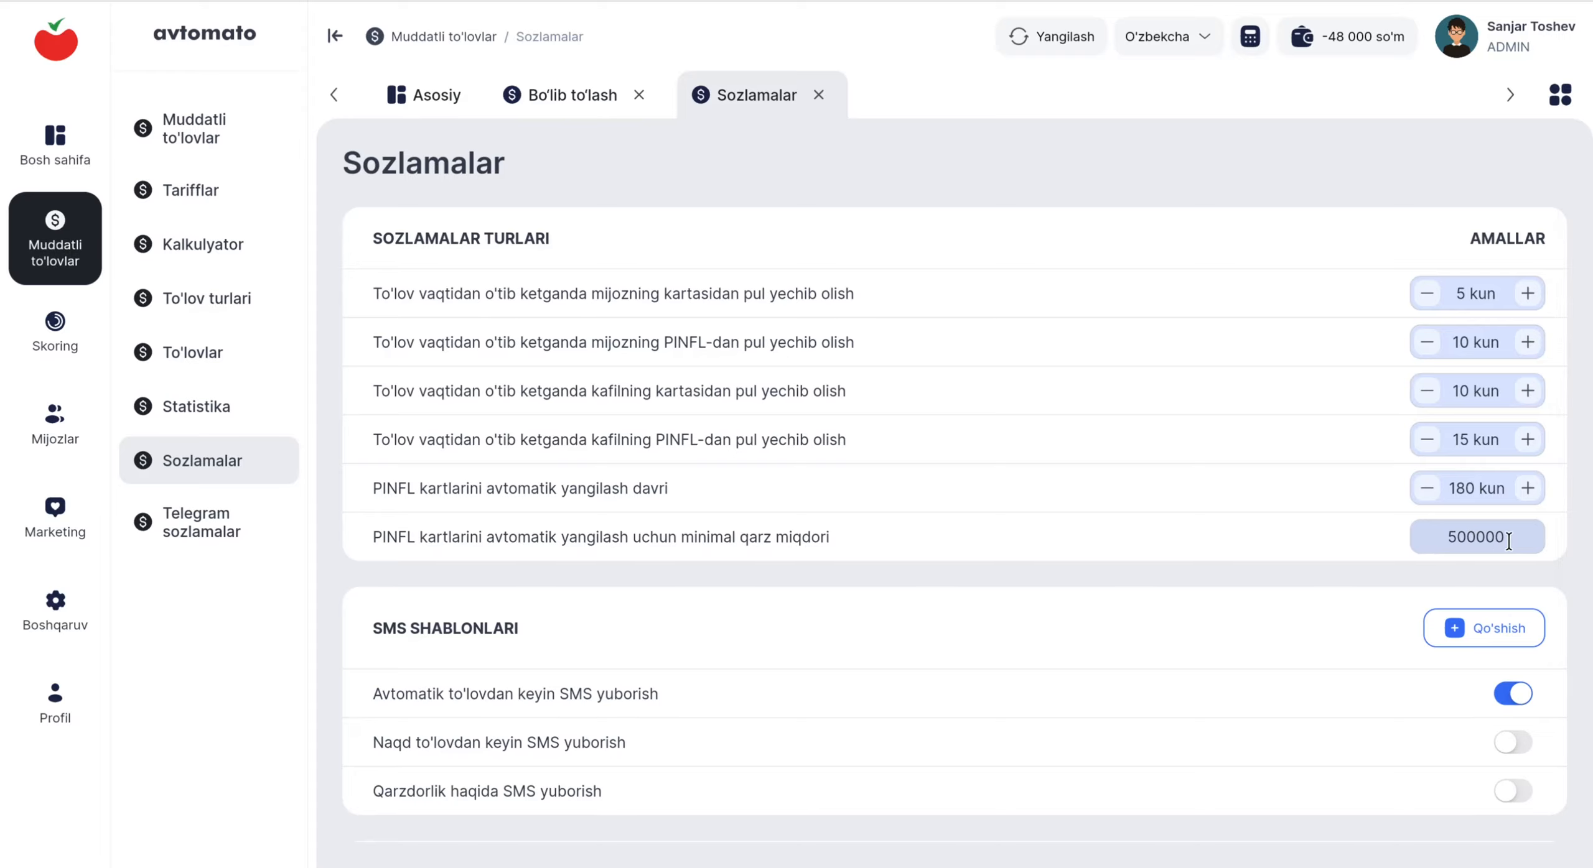
text(0)
drag(1426, 536, 1479, 539)
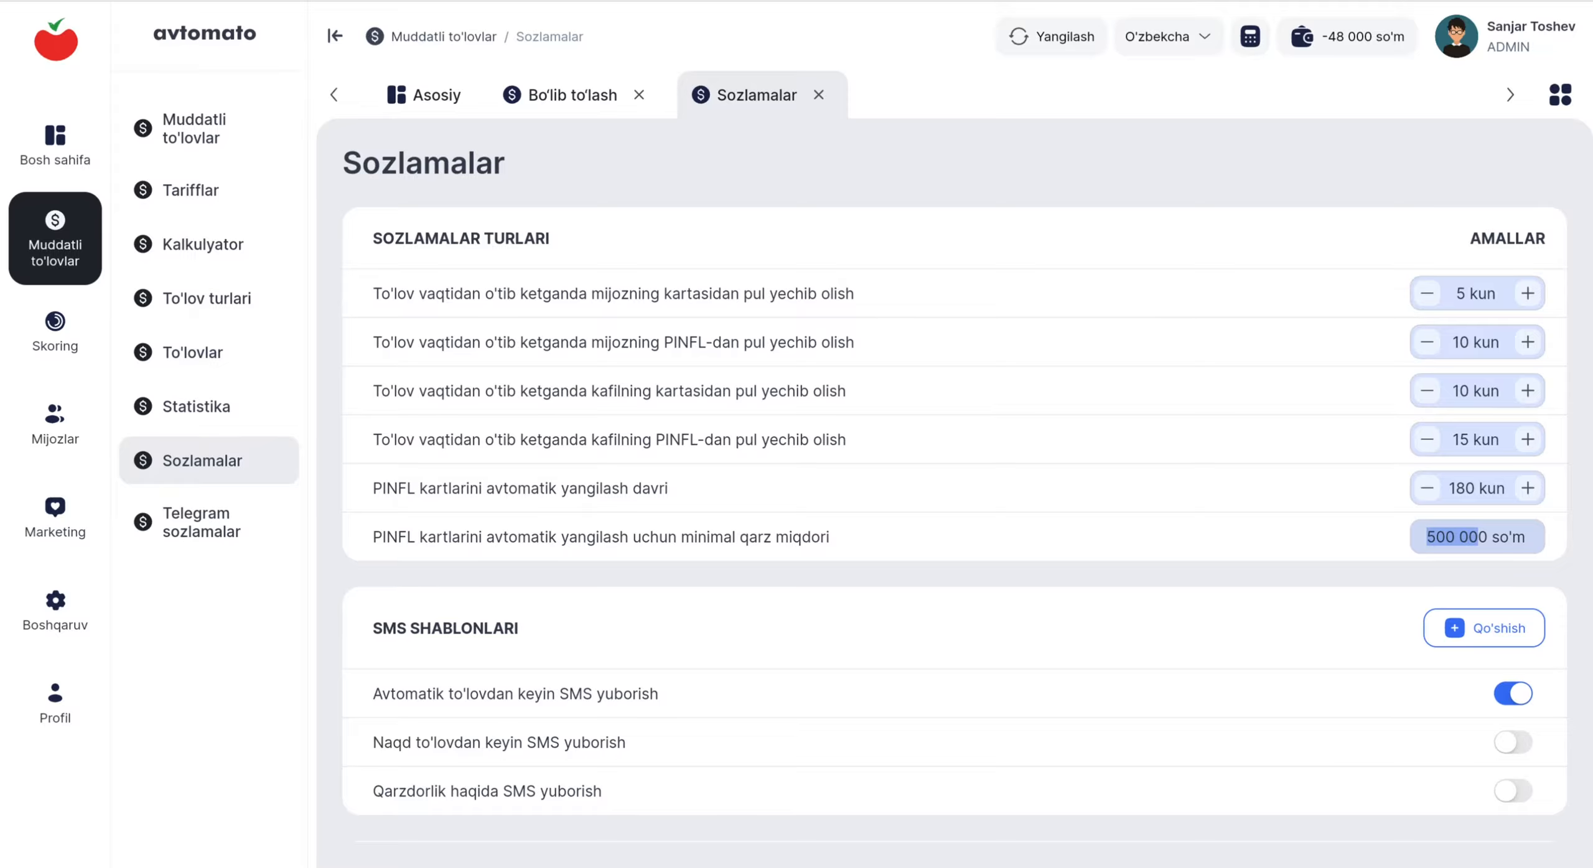
key(BackSpace)
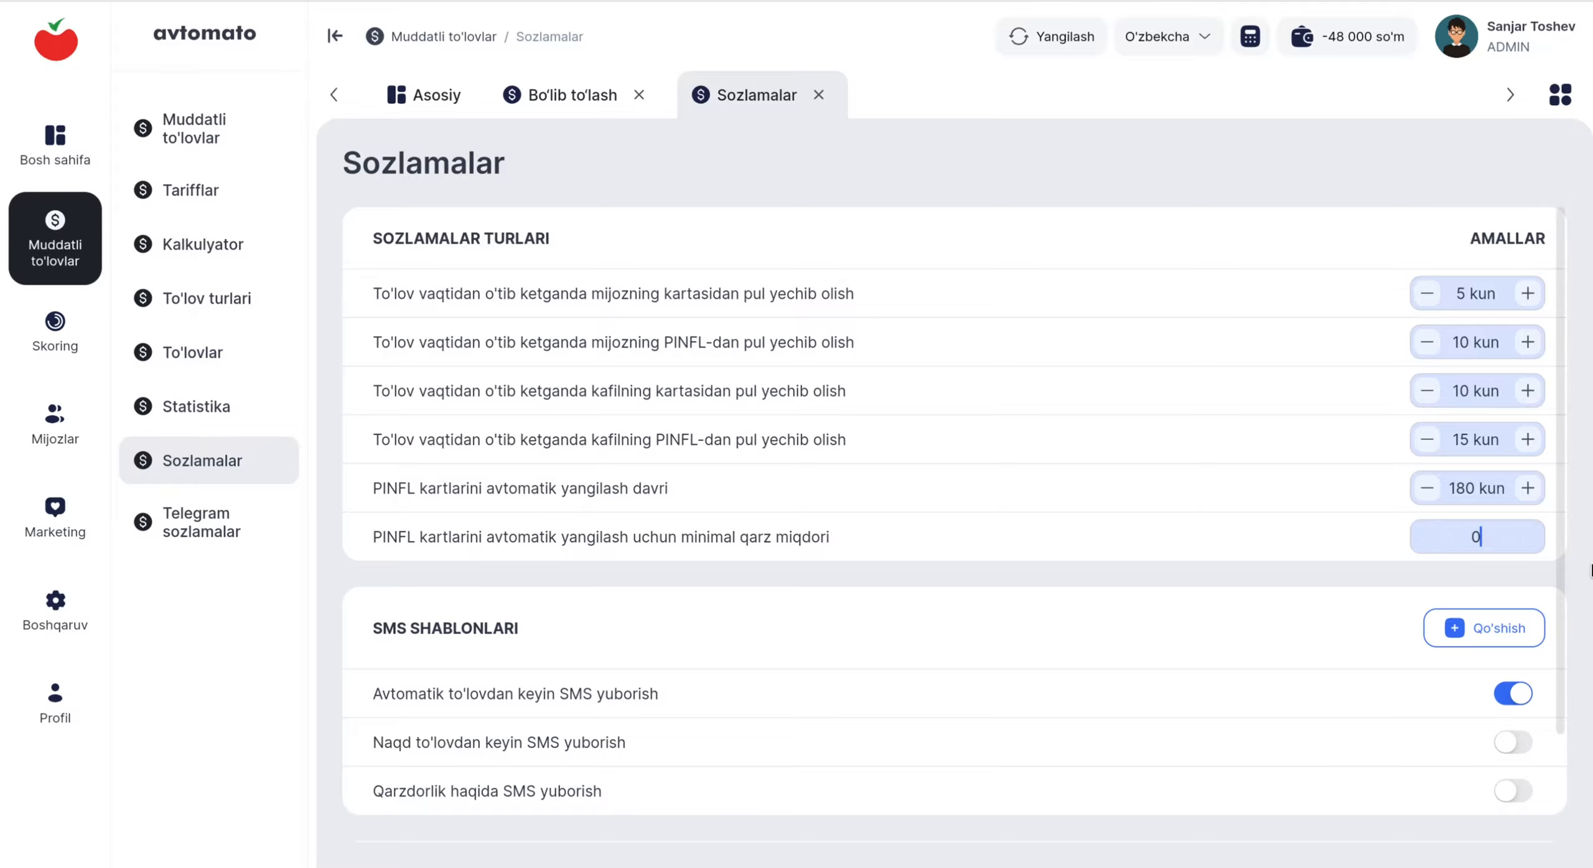
click(1577, 550)
- Enable the SMS options "Naqd to'lovdan keyin SMS yuborish" and "Qarzdorlik haqida SMS yuborish"
scroll(1496, 533, down, 1)
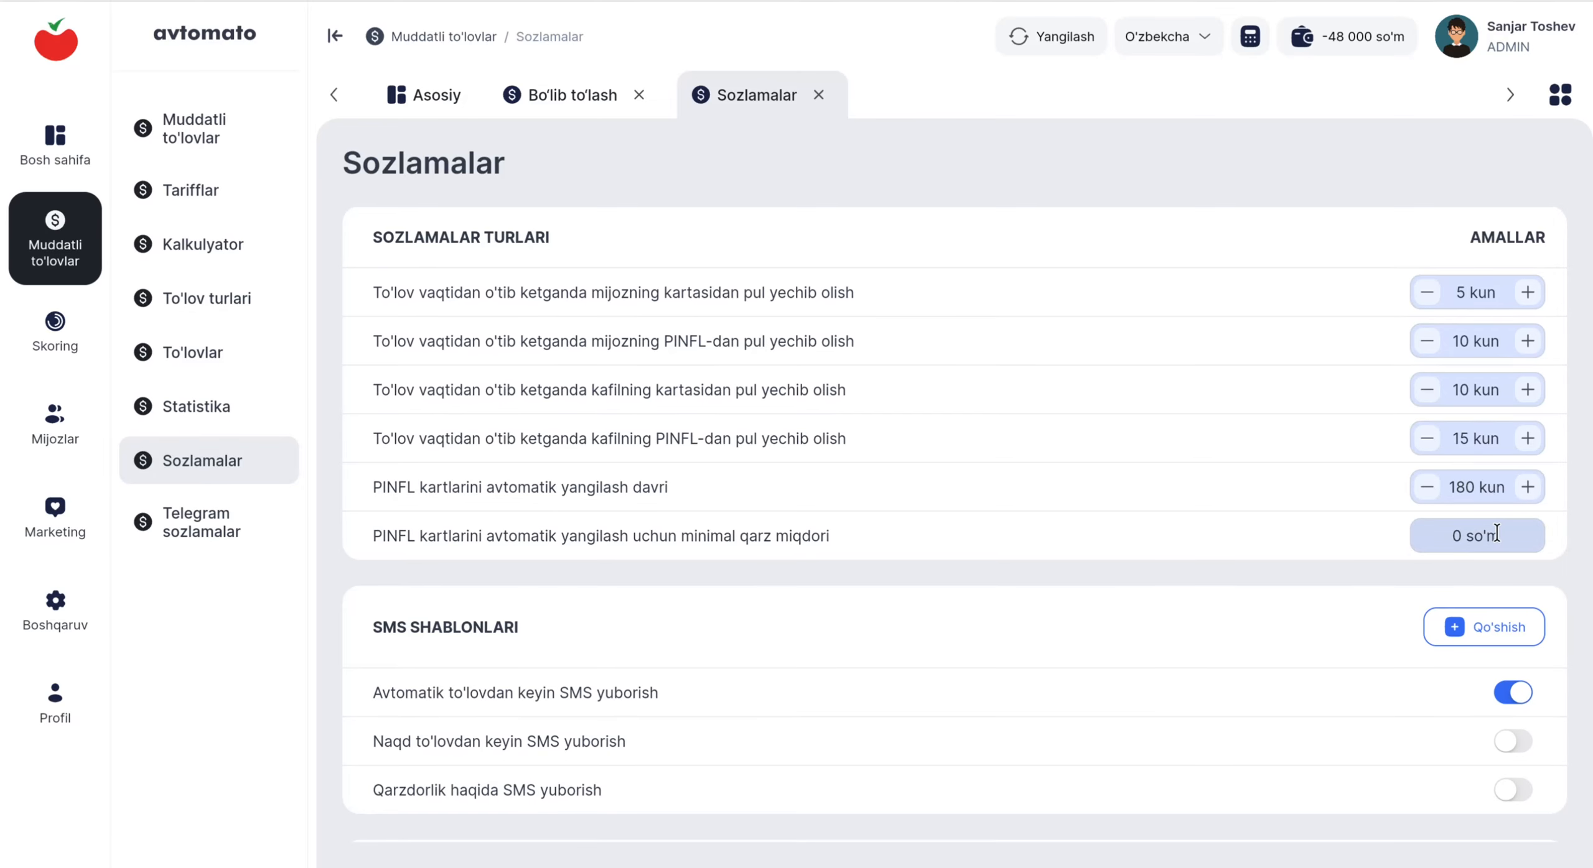
scroll(1497, 534, down, 2)
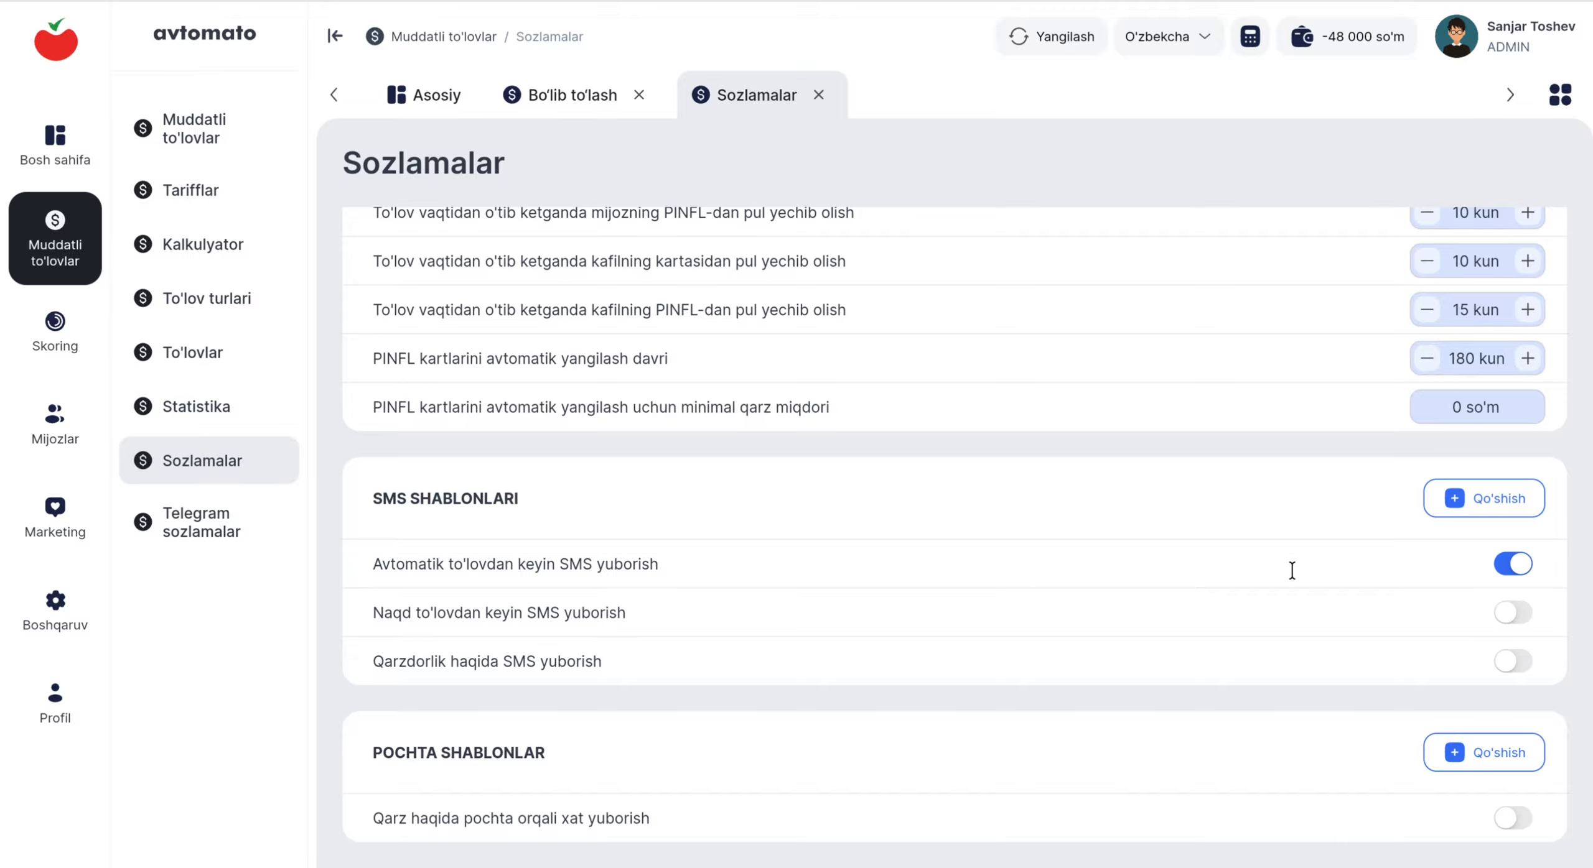
click(1515, 615)
click(1530, 664)
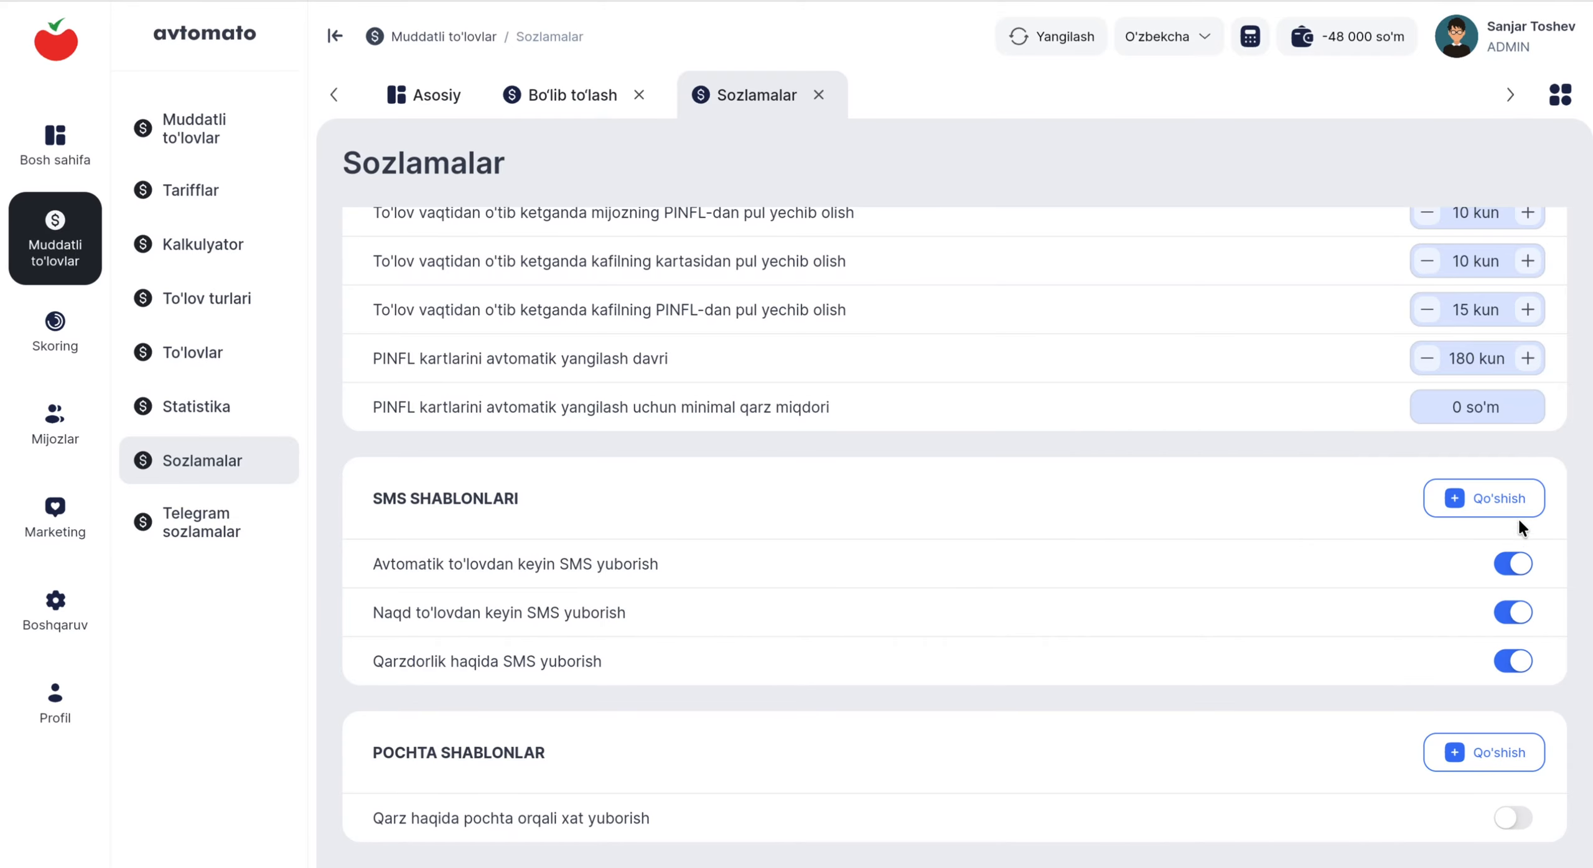
- Add an SMS template "Qarzdorlik haqida xabar beruvchi bildirishnoma." and set its timing to 2 kun oldin
click(1497, 499)
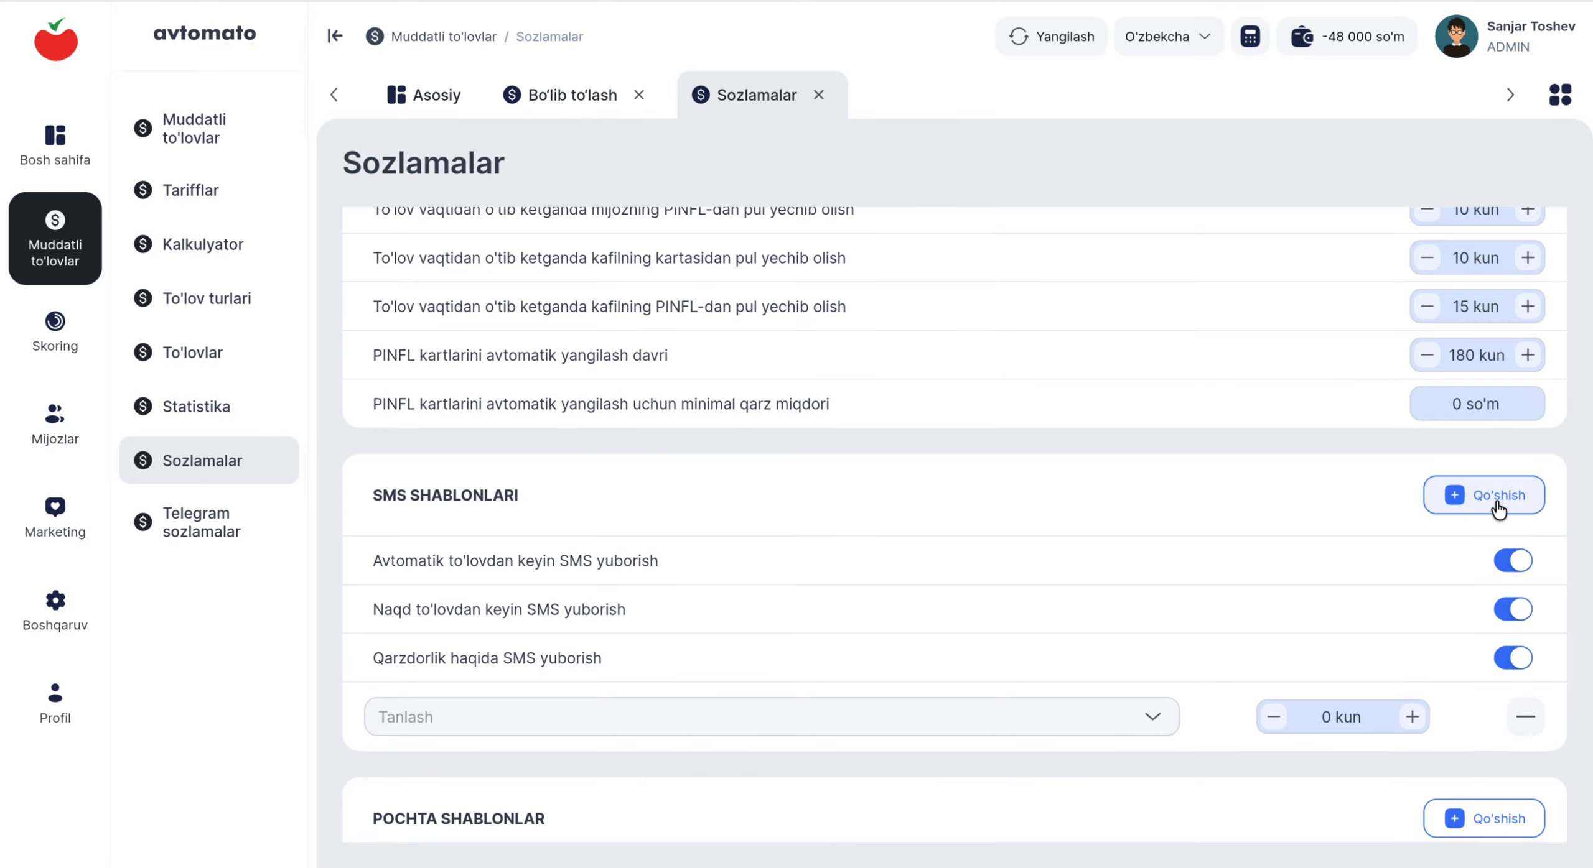
scroll(1497, 509, down, 1)
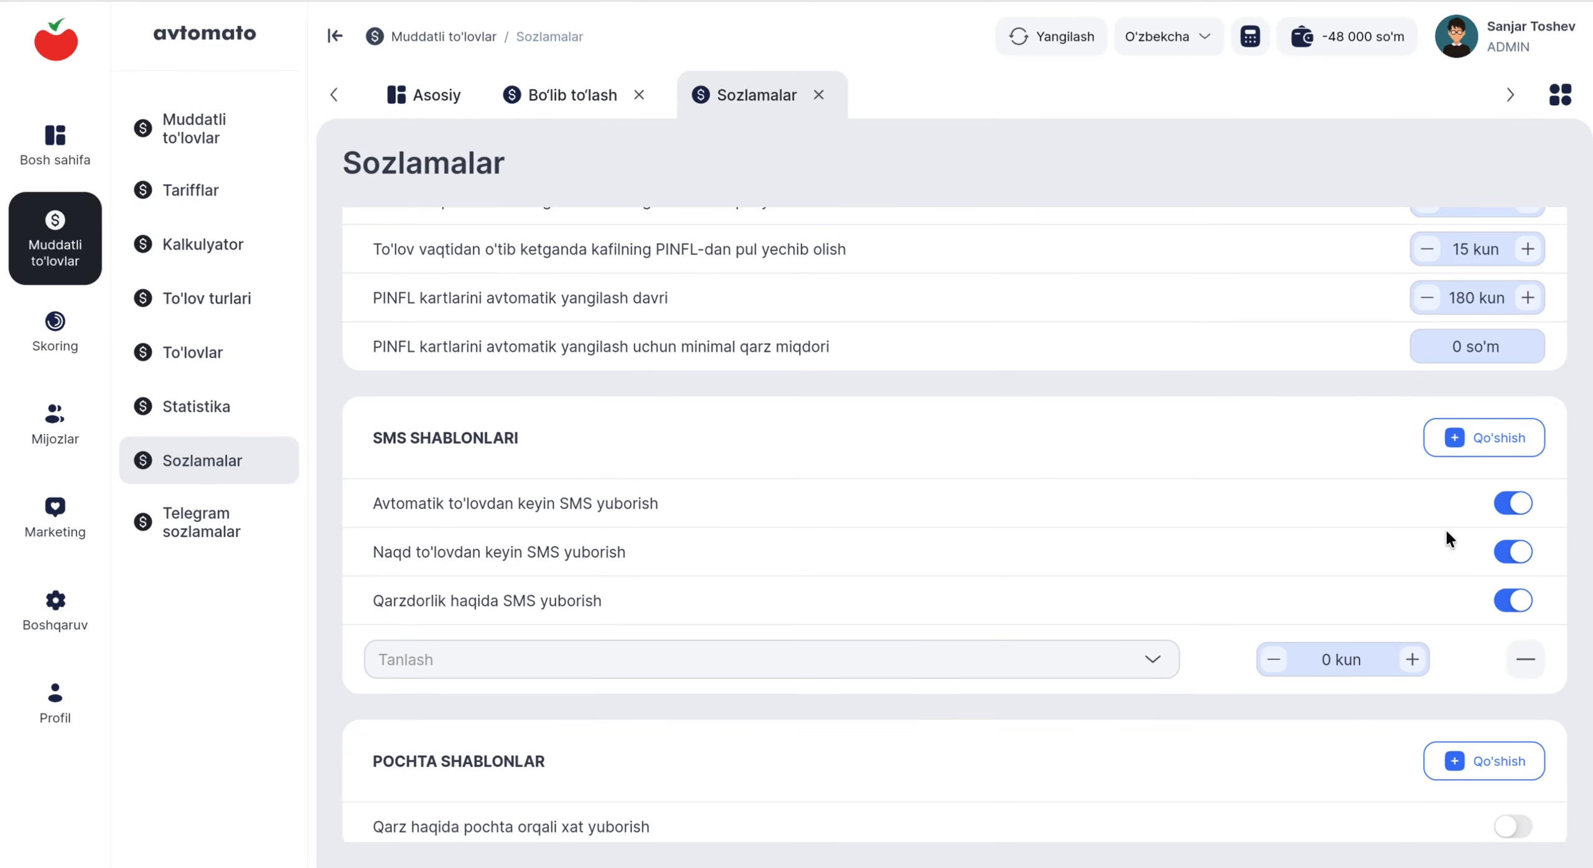
click(1043, 658)
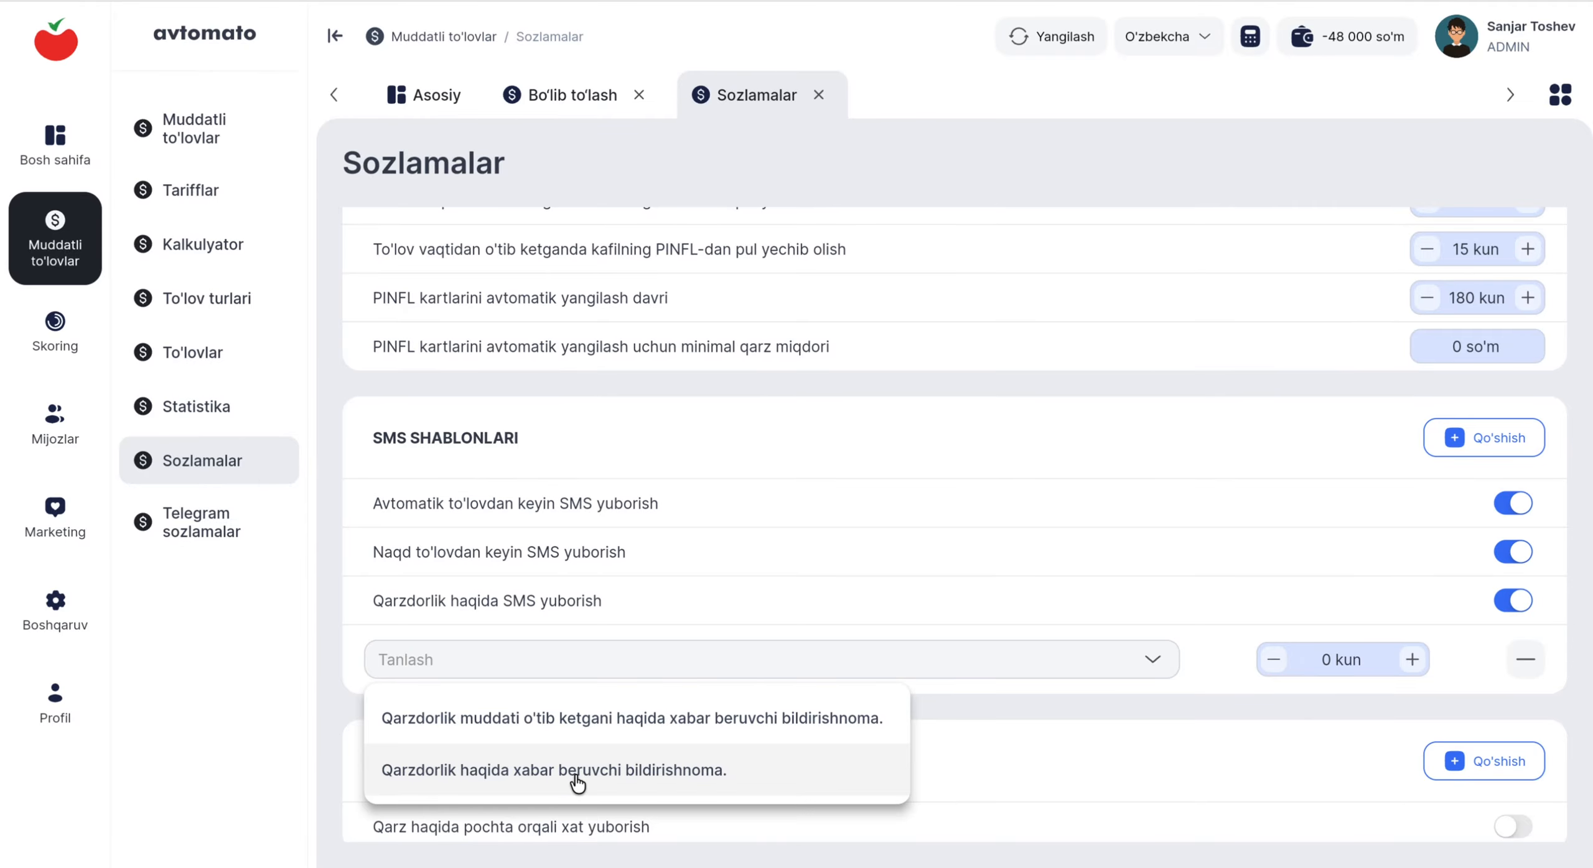
click(574, 771)
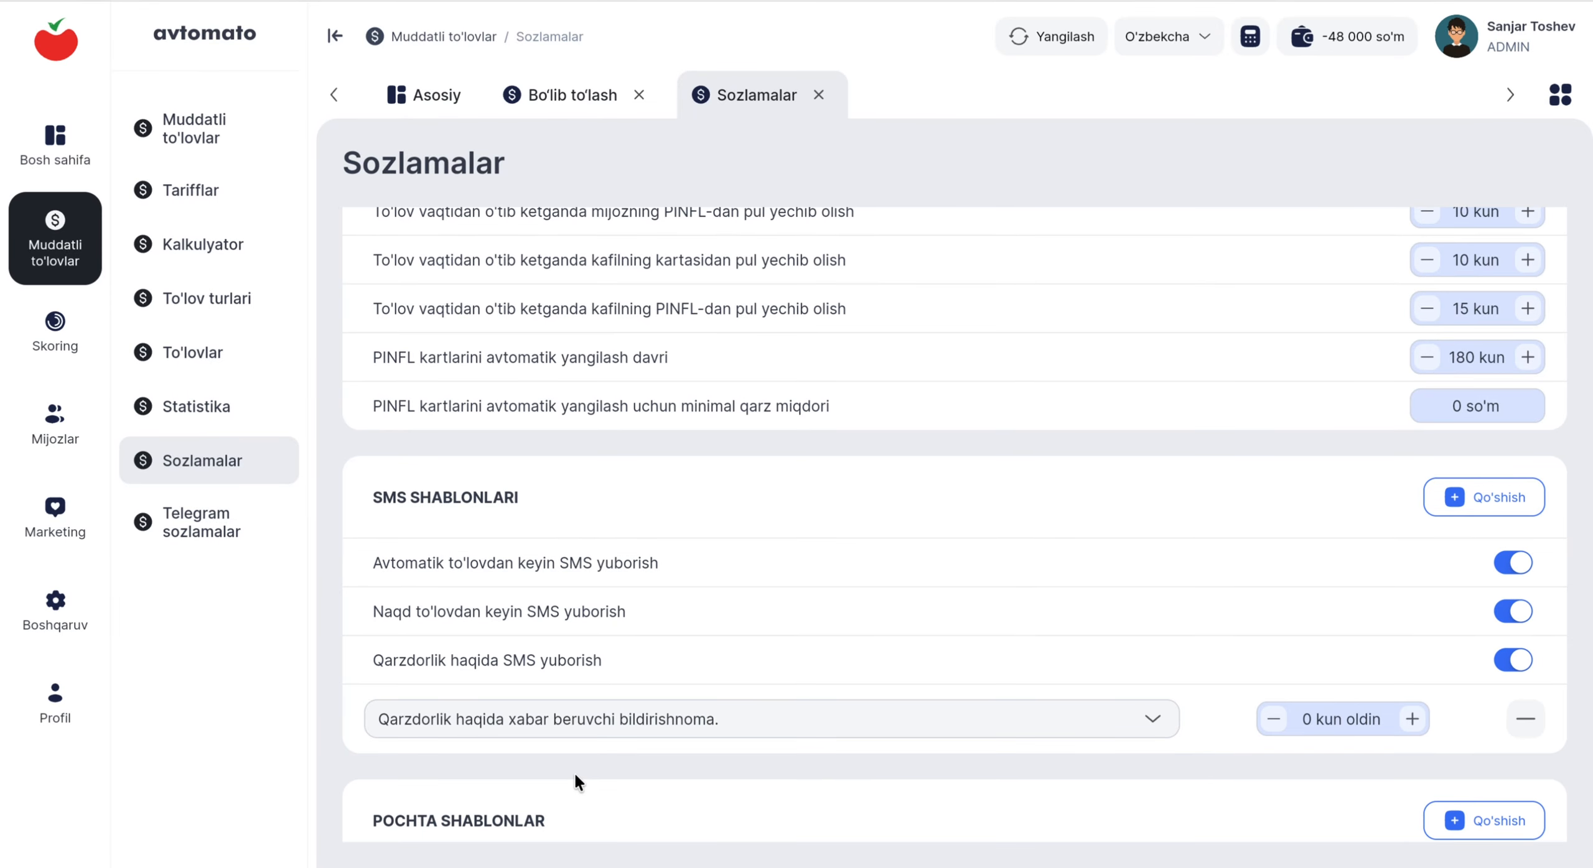
scroll(574, 772, down, 1)
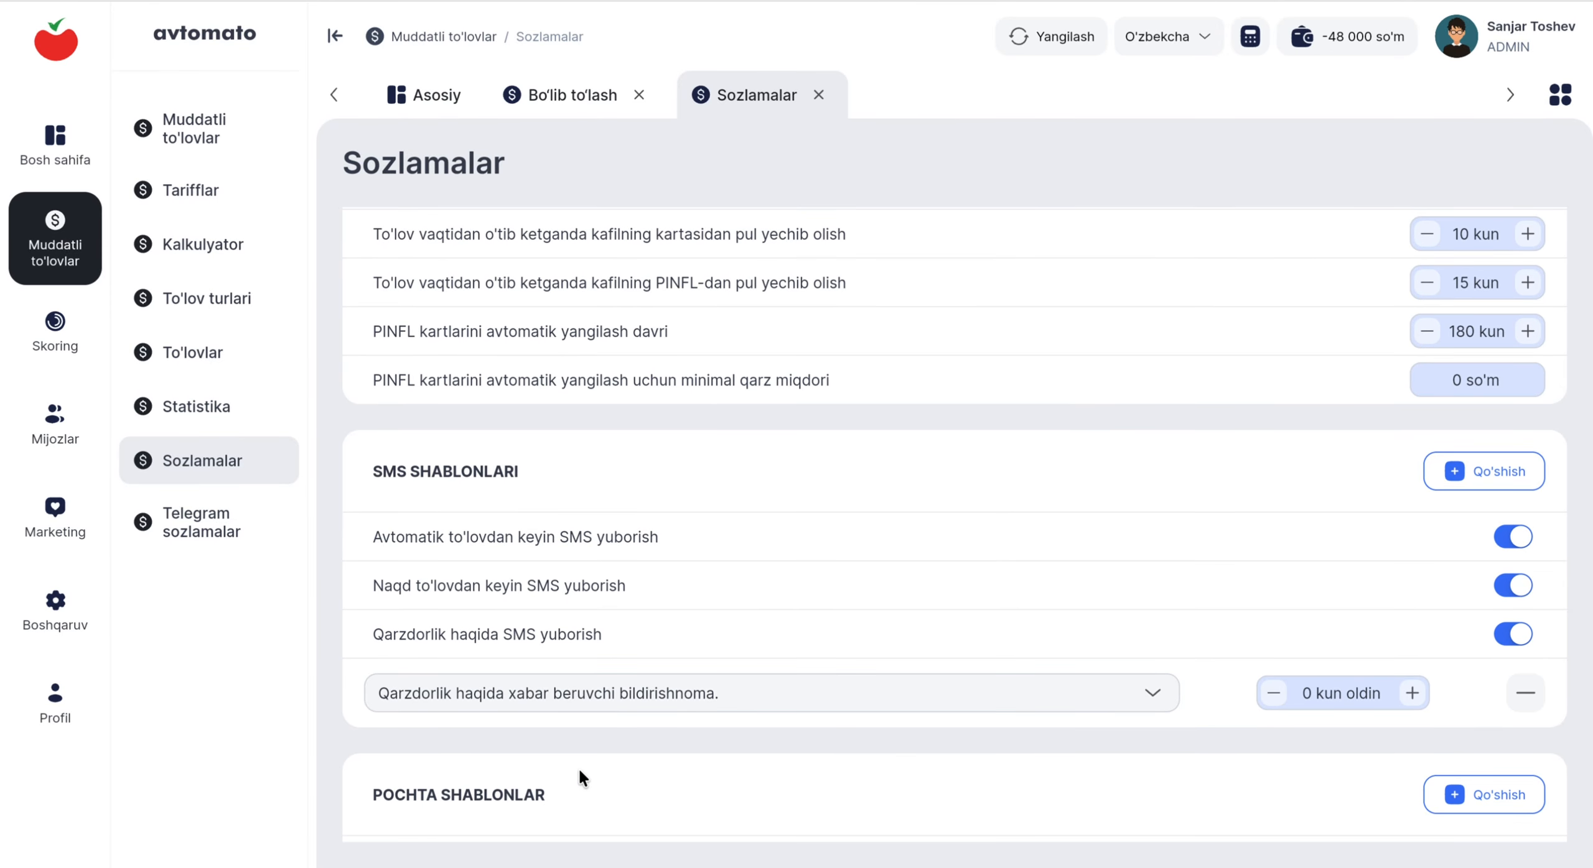
click(1413, 699)
click(1413, 699)
- Add a second SMS template "Qarzdorlik muddati o'tib ketgani haqida xabar beruvchi bildirishnoma." with timing 1 kun keyin
click(1484, 482)
mouse_move(522, 789)
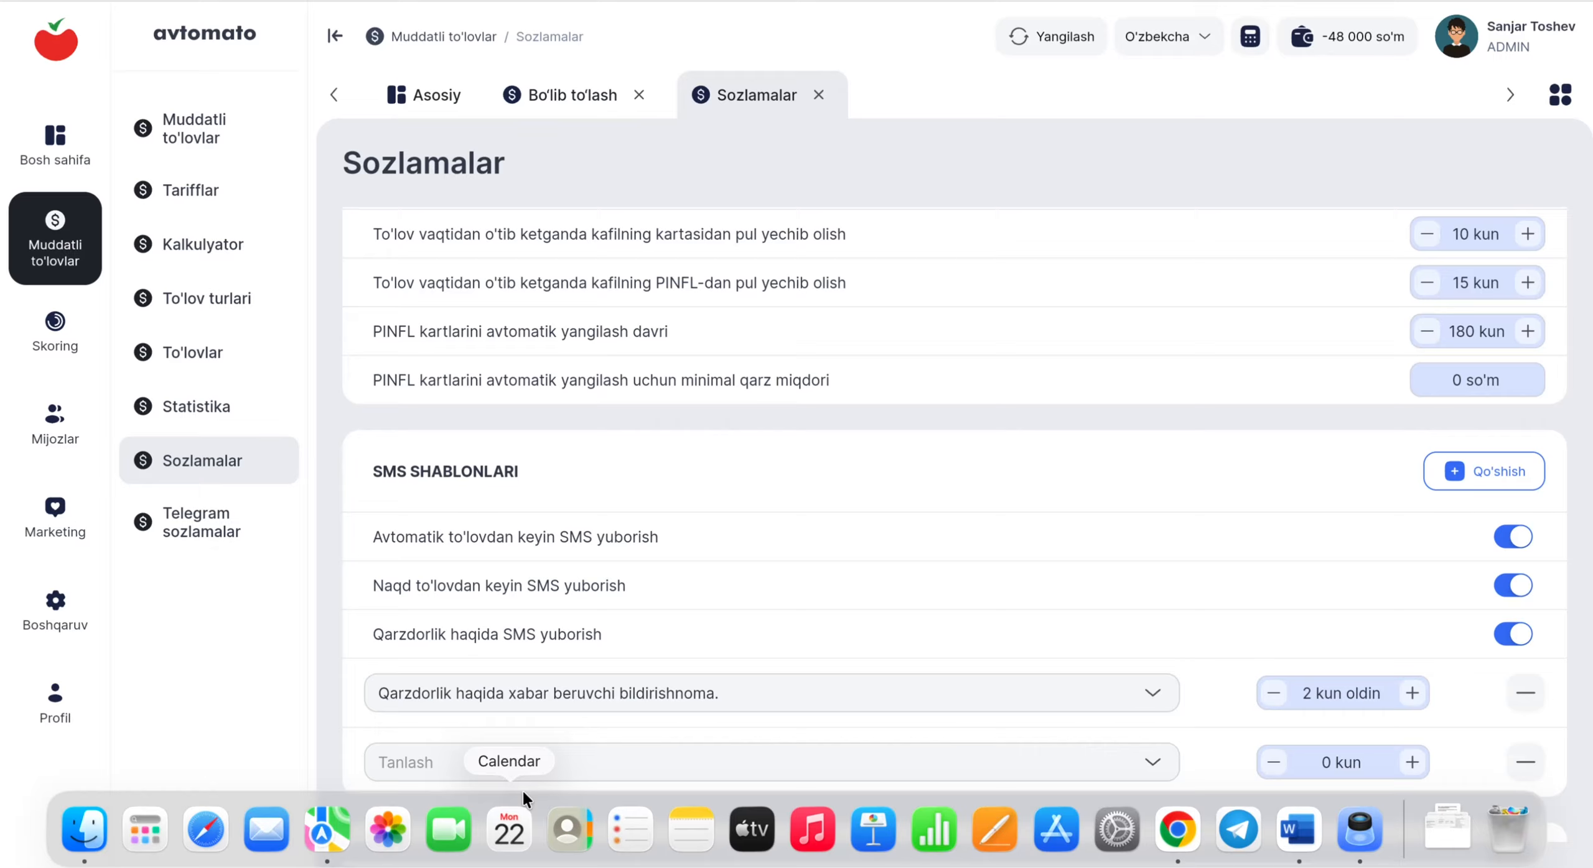
scroll(586, 664, down, 3)
click(581, 654)
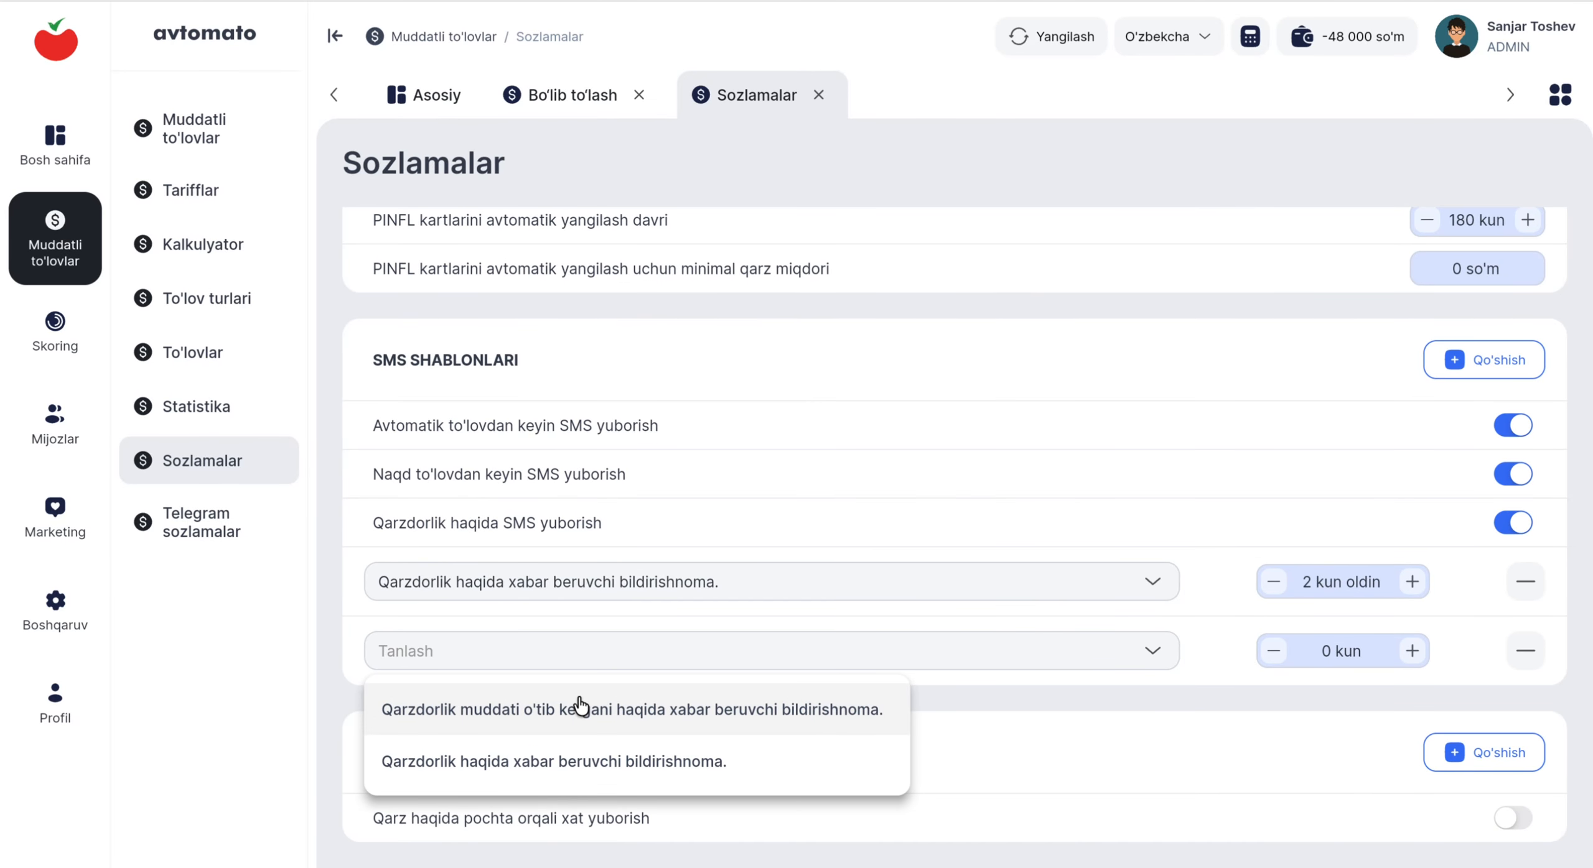
click(581, 710)
scroll(577, 703, up, 2)
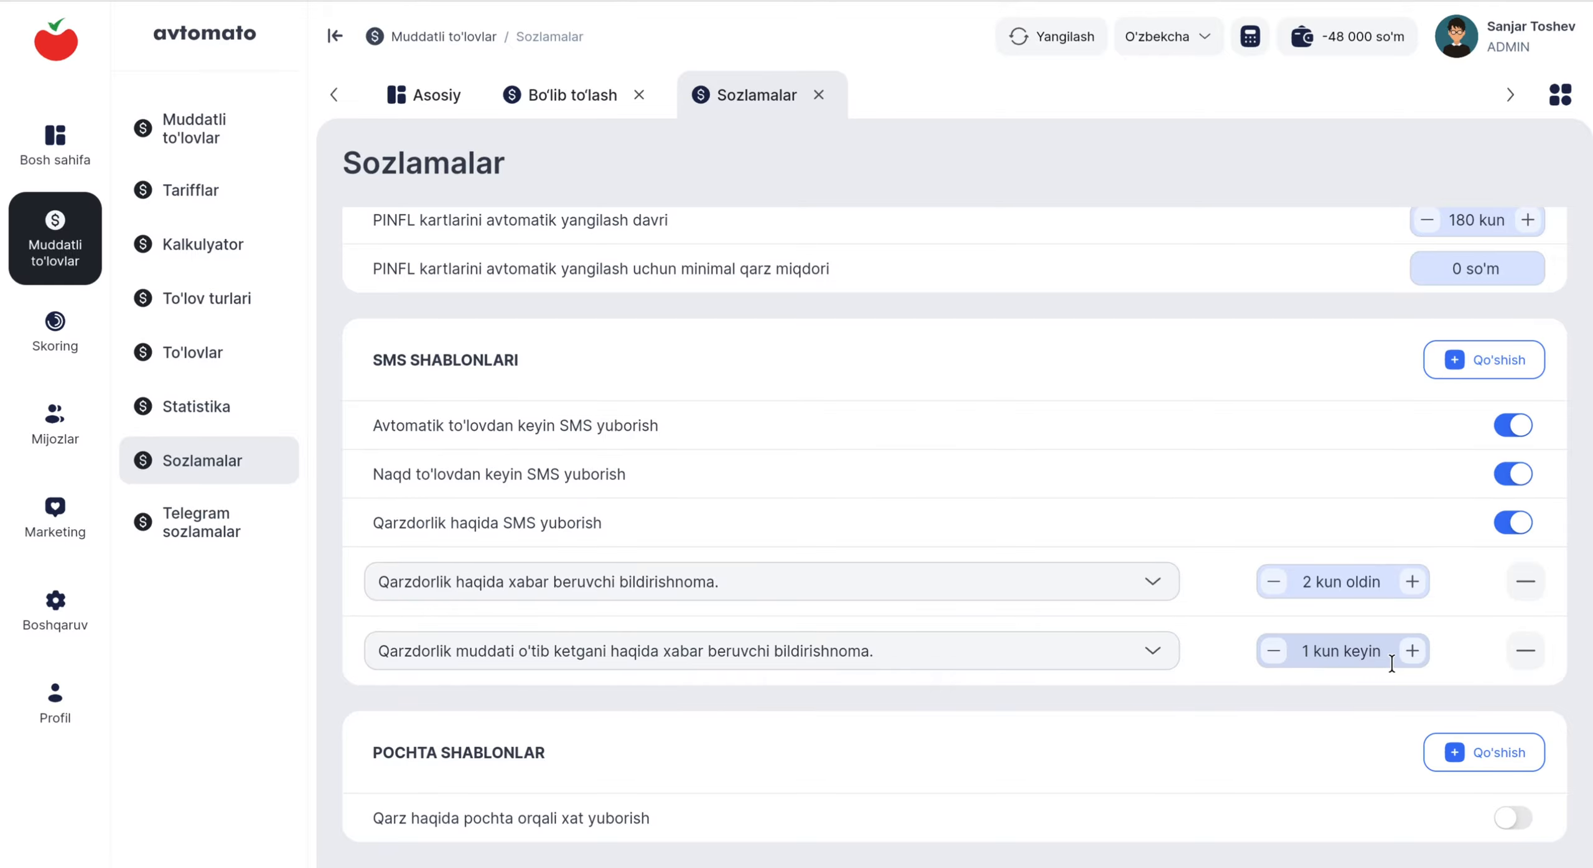
- Add a third SMS template "Qarzdorlik muddati o'tib ketgani haqida xabar beruvchi bildirishnoma." with timing 5 kun keyin
click(1456, 371)
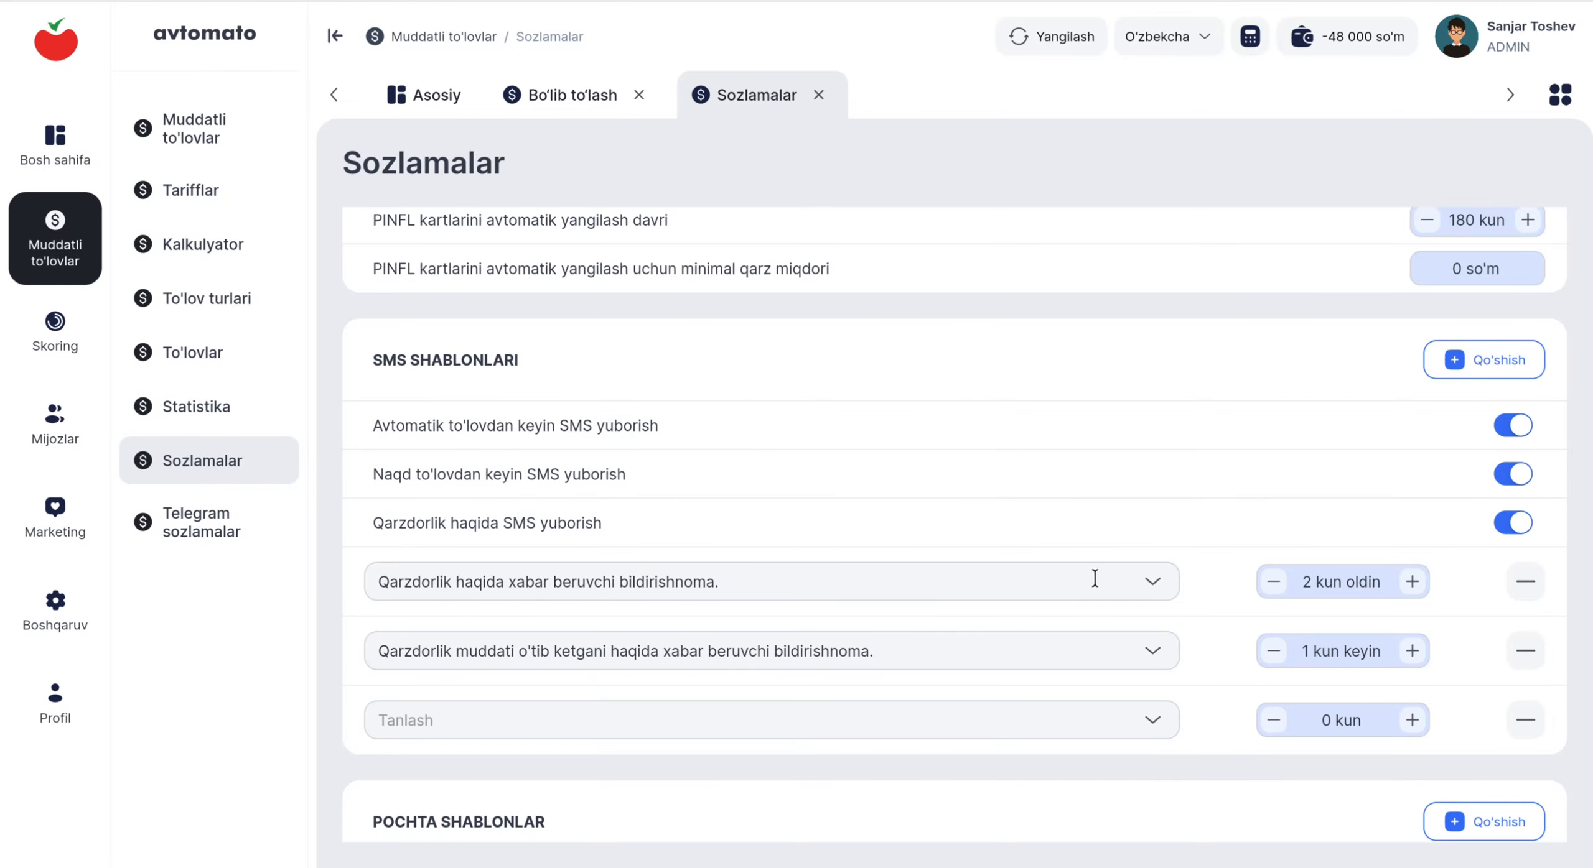
click(812, 720)
click(764, 774)
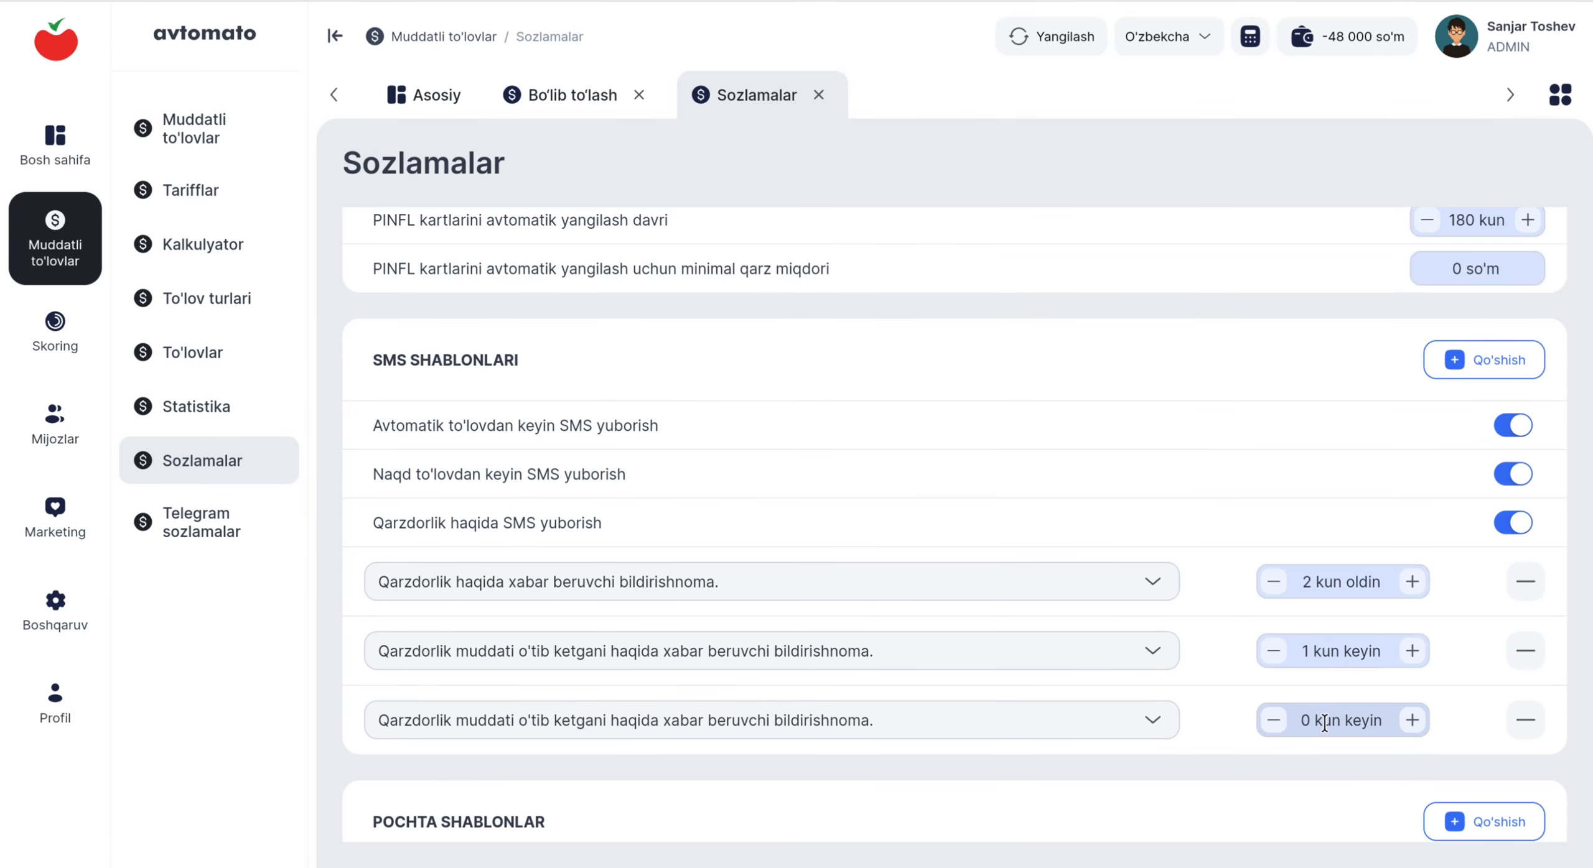
drag(1313, 722, 1301, 723)
text(0)
click(1475, 756)
double_click(1312, 722)
text(5)
- Enable "Qarz haqida pochta orqali xat yuborish" and add the postal template "Qarzdorlik muddati belgilangandan o'tib ketganda yuboriladigan bildirishnoma."
scroll(1362, 737, down, 1)
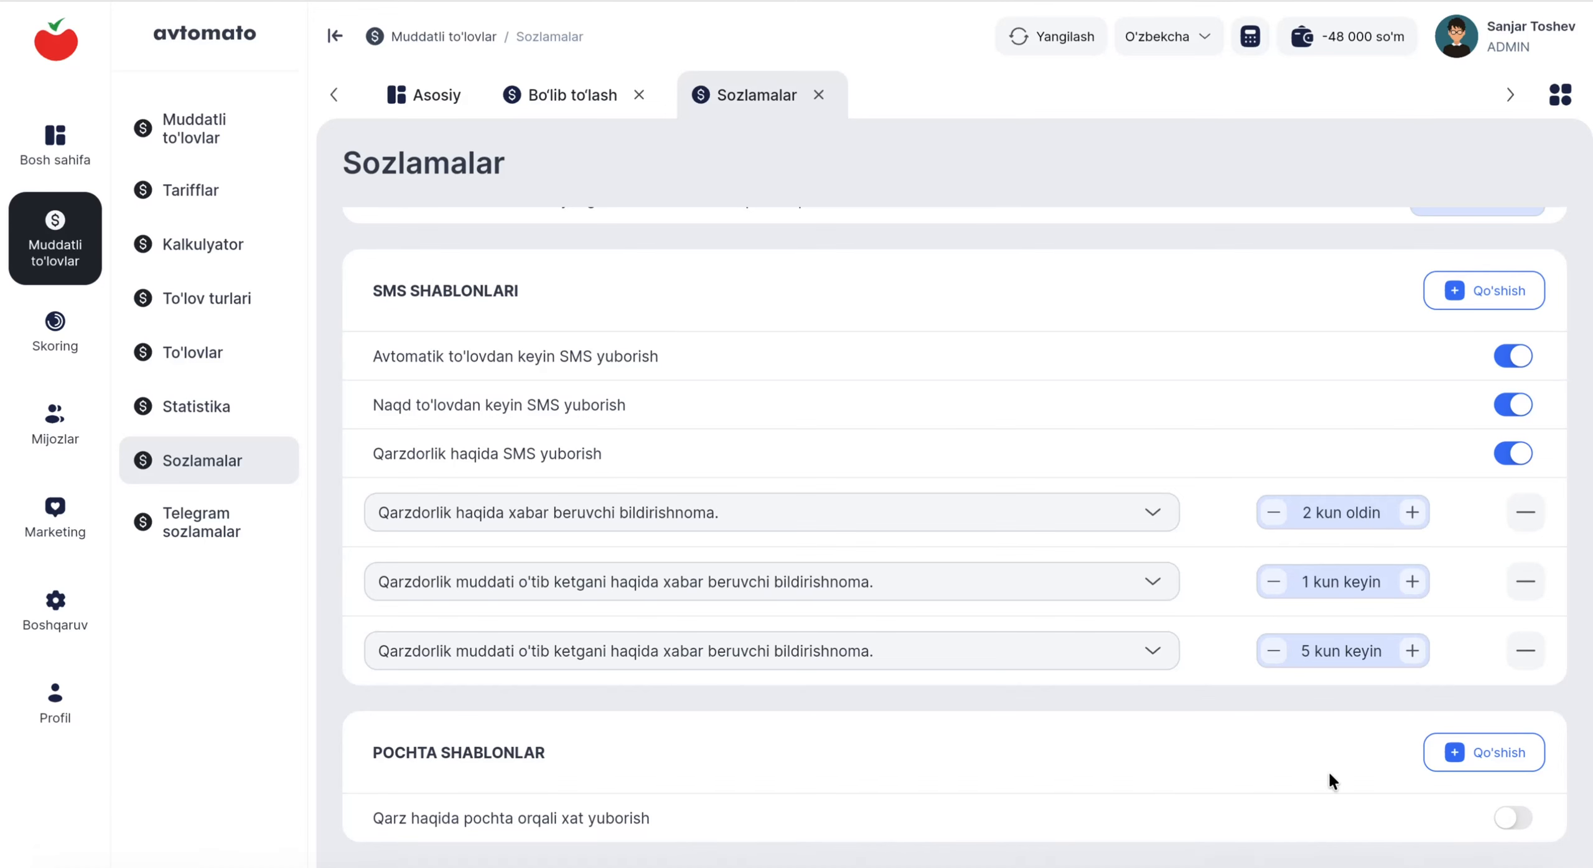
click(1512, 822)
click(1513, 761)
scroll(1353, 698, down, 1)
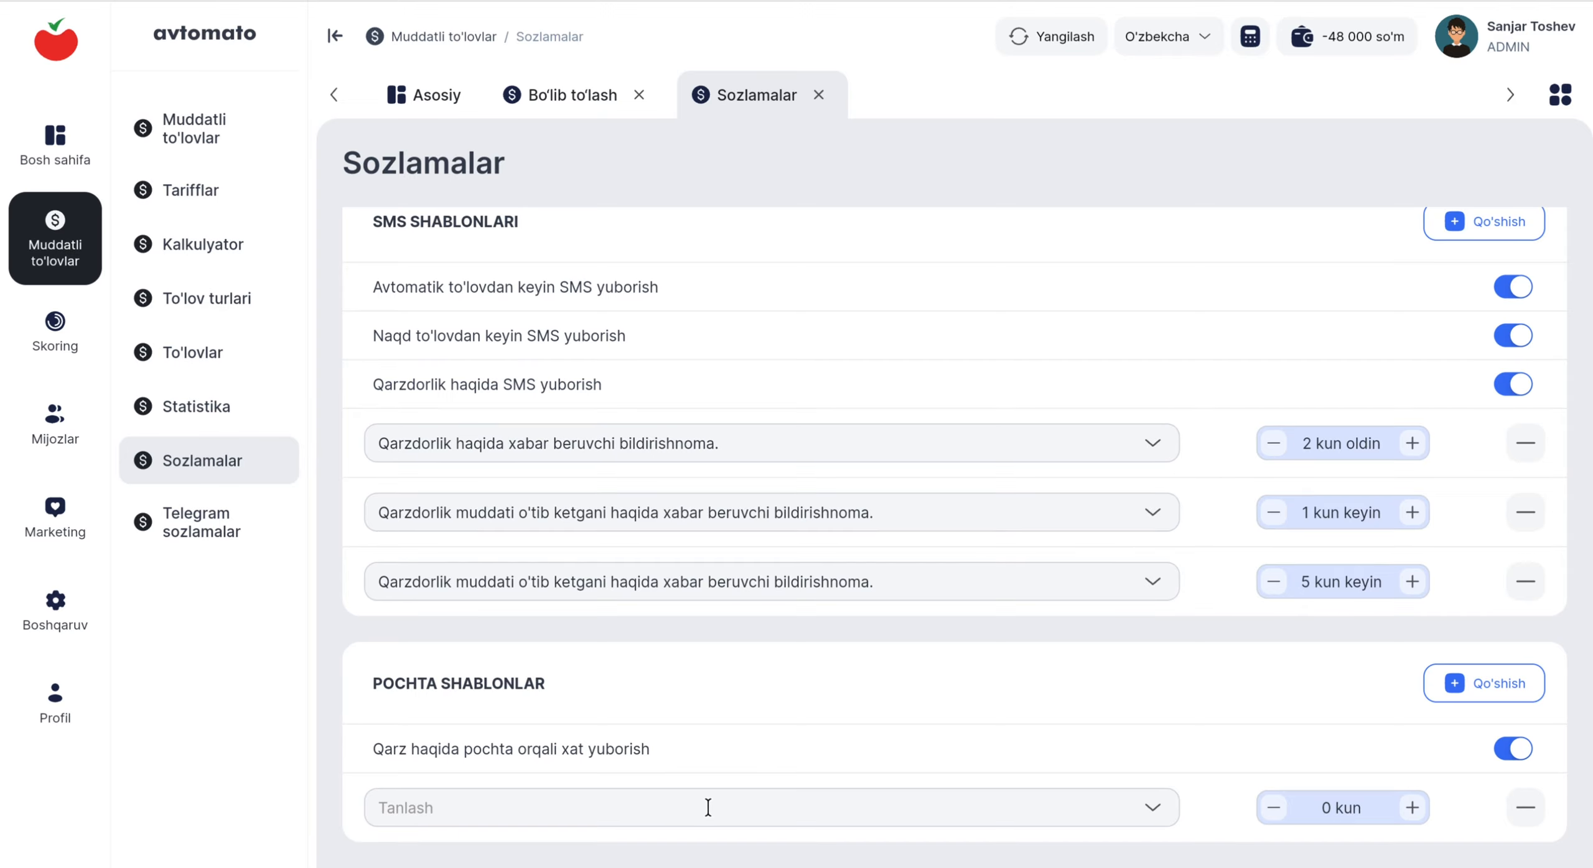
click(920, 818)
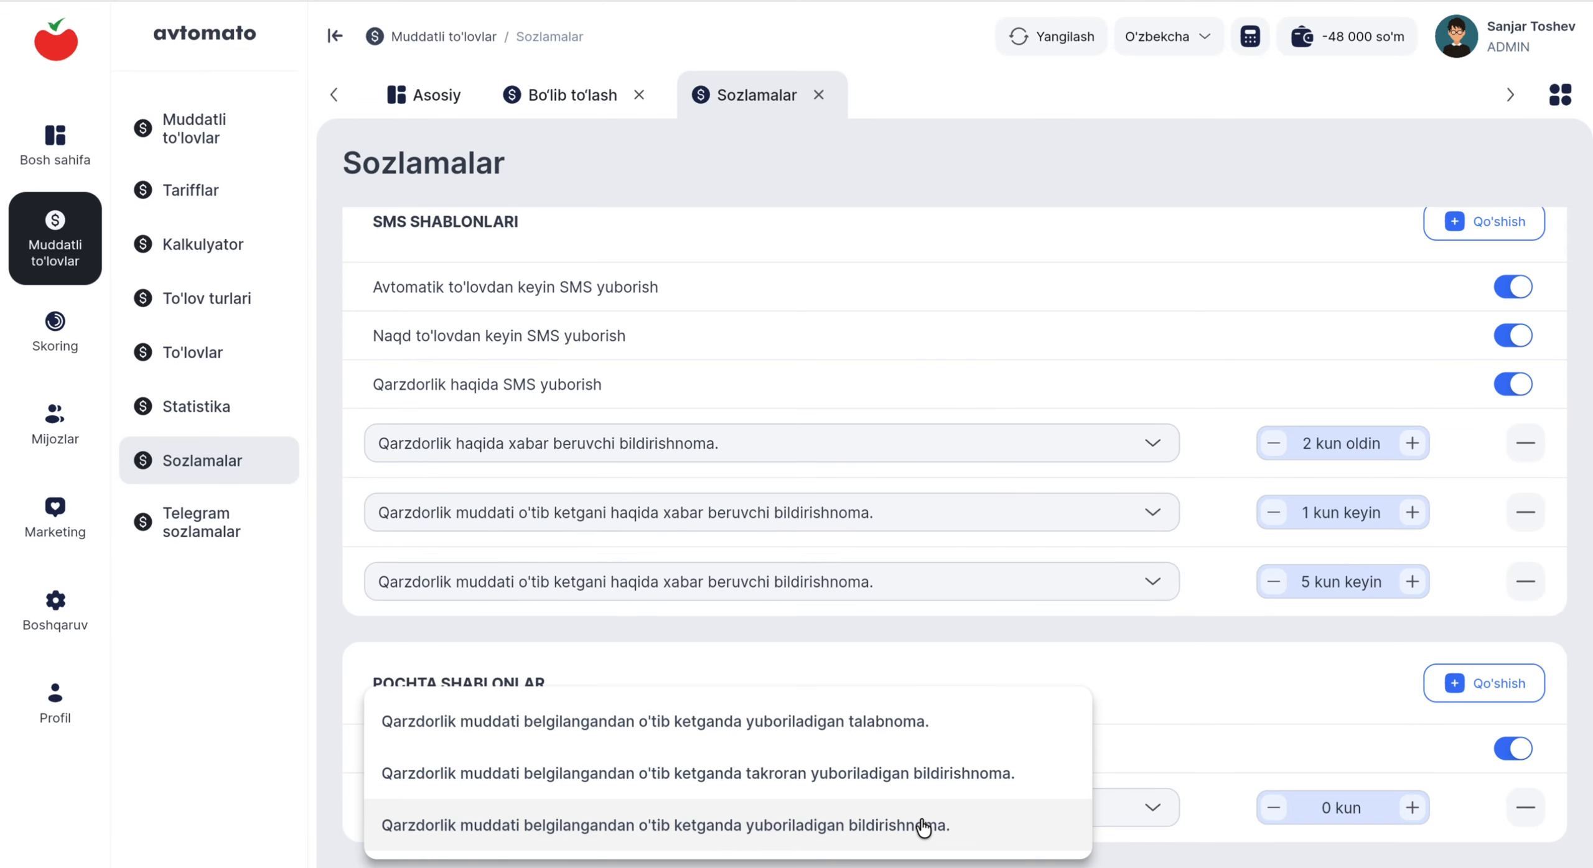
click(849, 827)
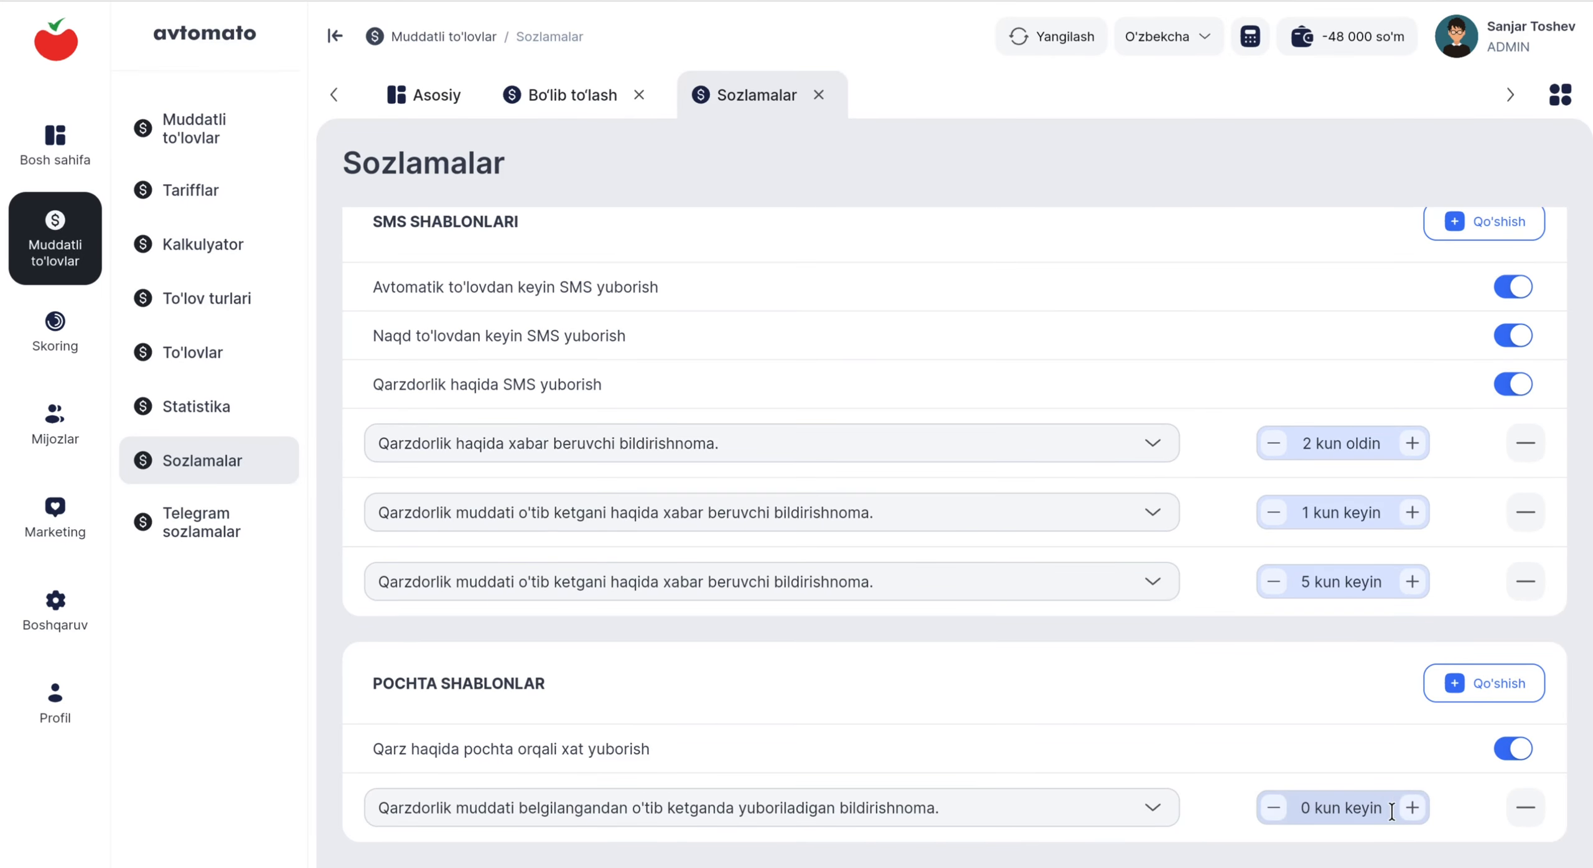
- Set the timing of the "yuboriladigan bildirishnoma" postal template to 20 kun keyin
click(1413, 809)
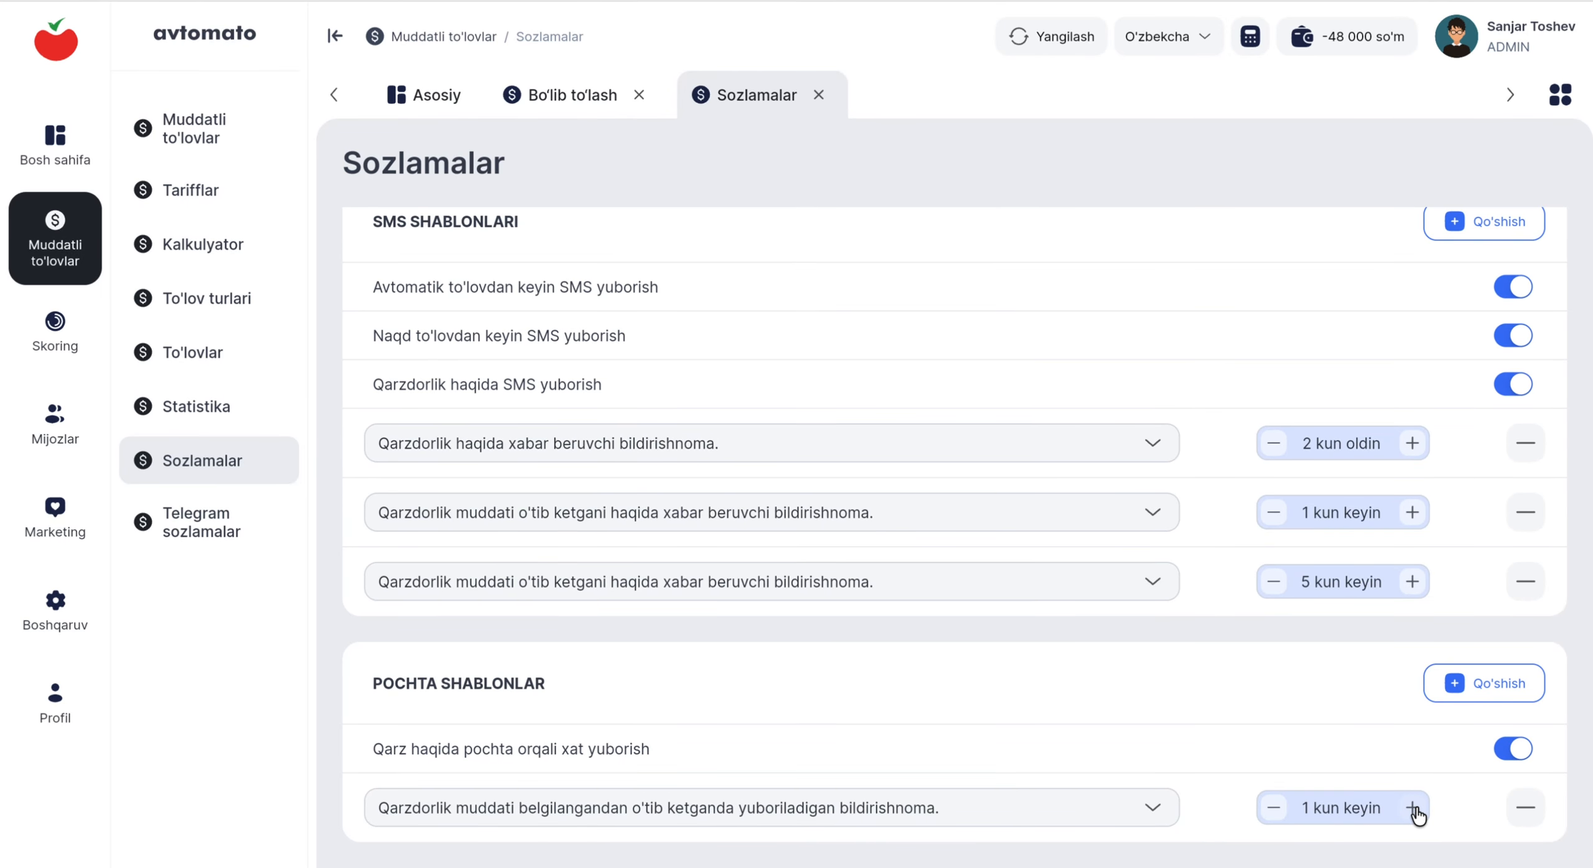
click(1412, 809)
double_click(1300, 808)
text(20)
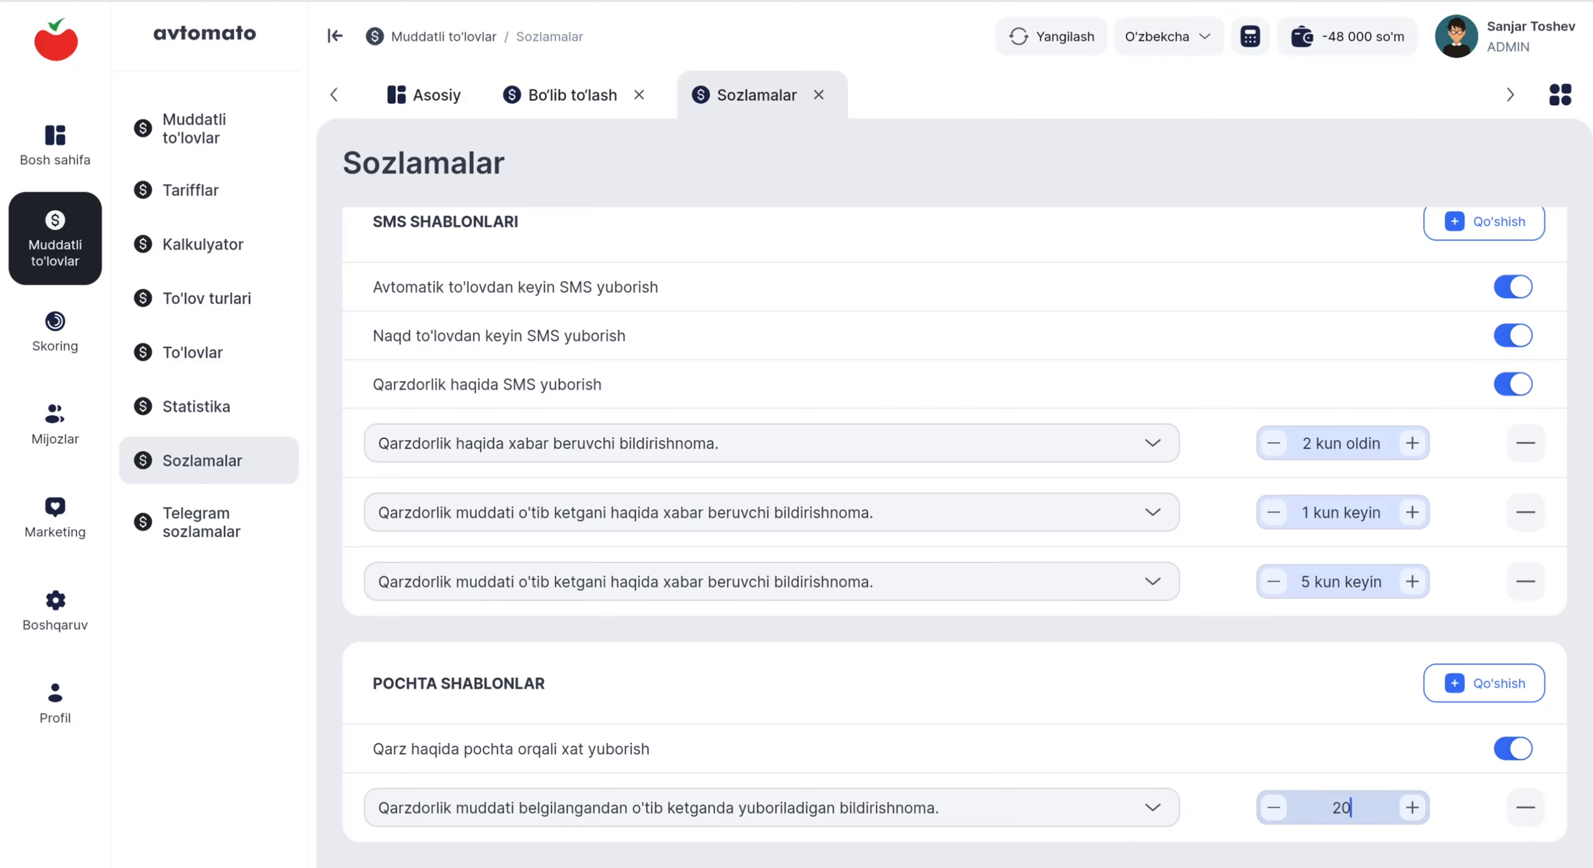
click(1057, 627)
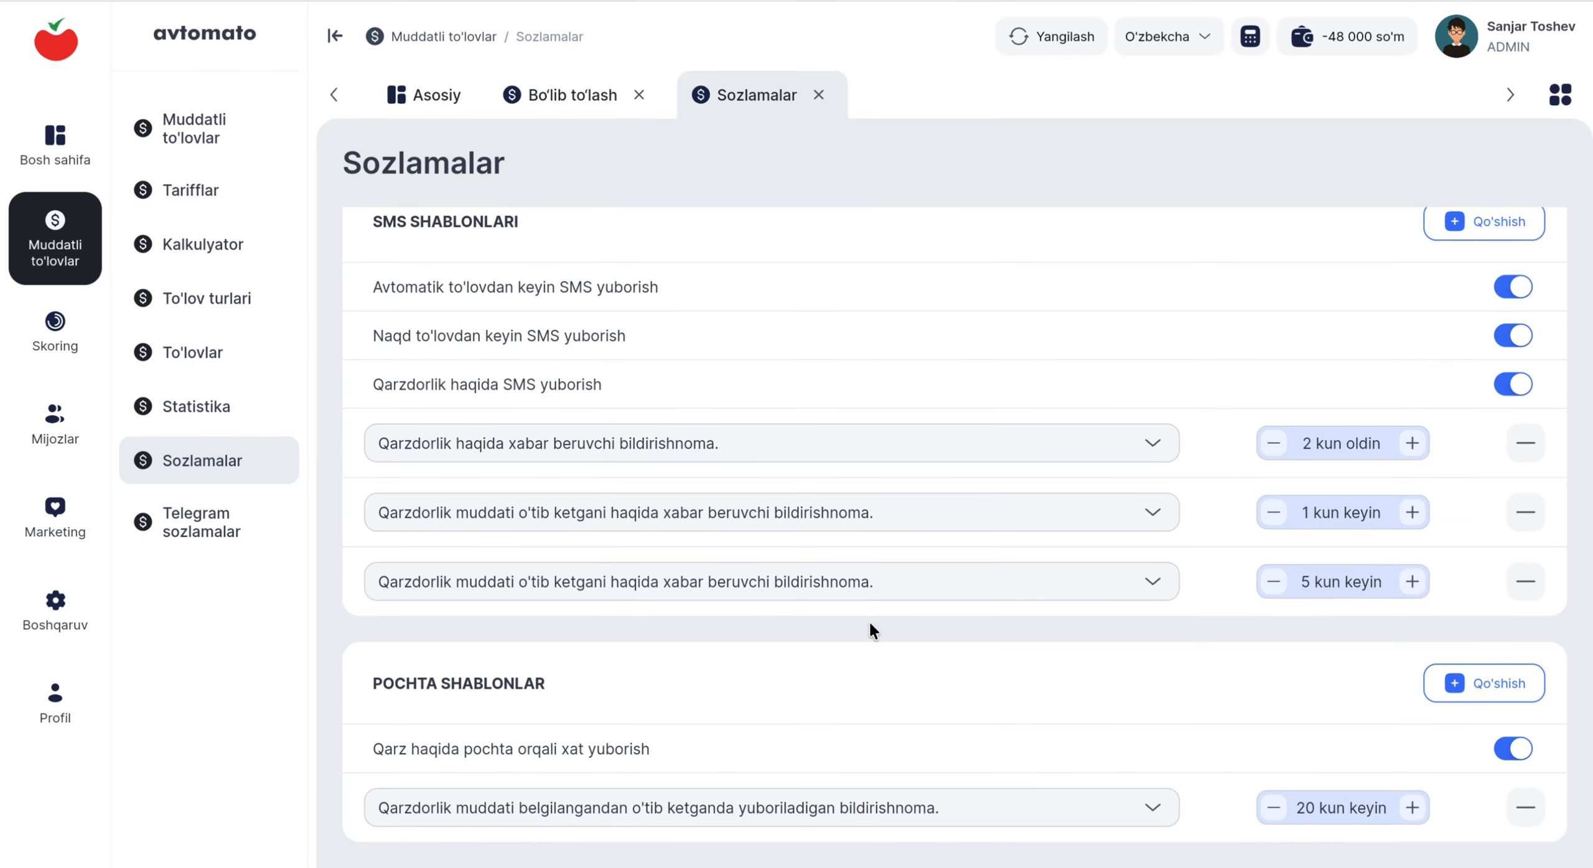
- Add the postal template "Qarzdorlik muddati belgilangandan o'tib ketganda takroran yuboriladigan bildirishnoma." with timing 25 kun keyin
click(1453, 688)
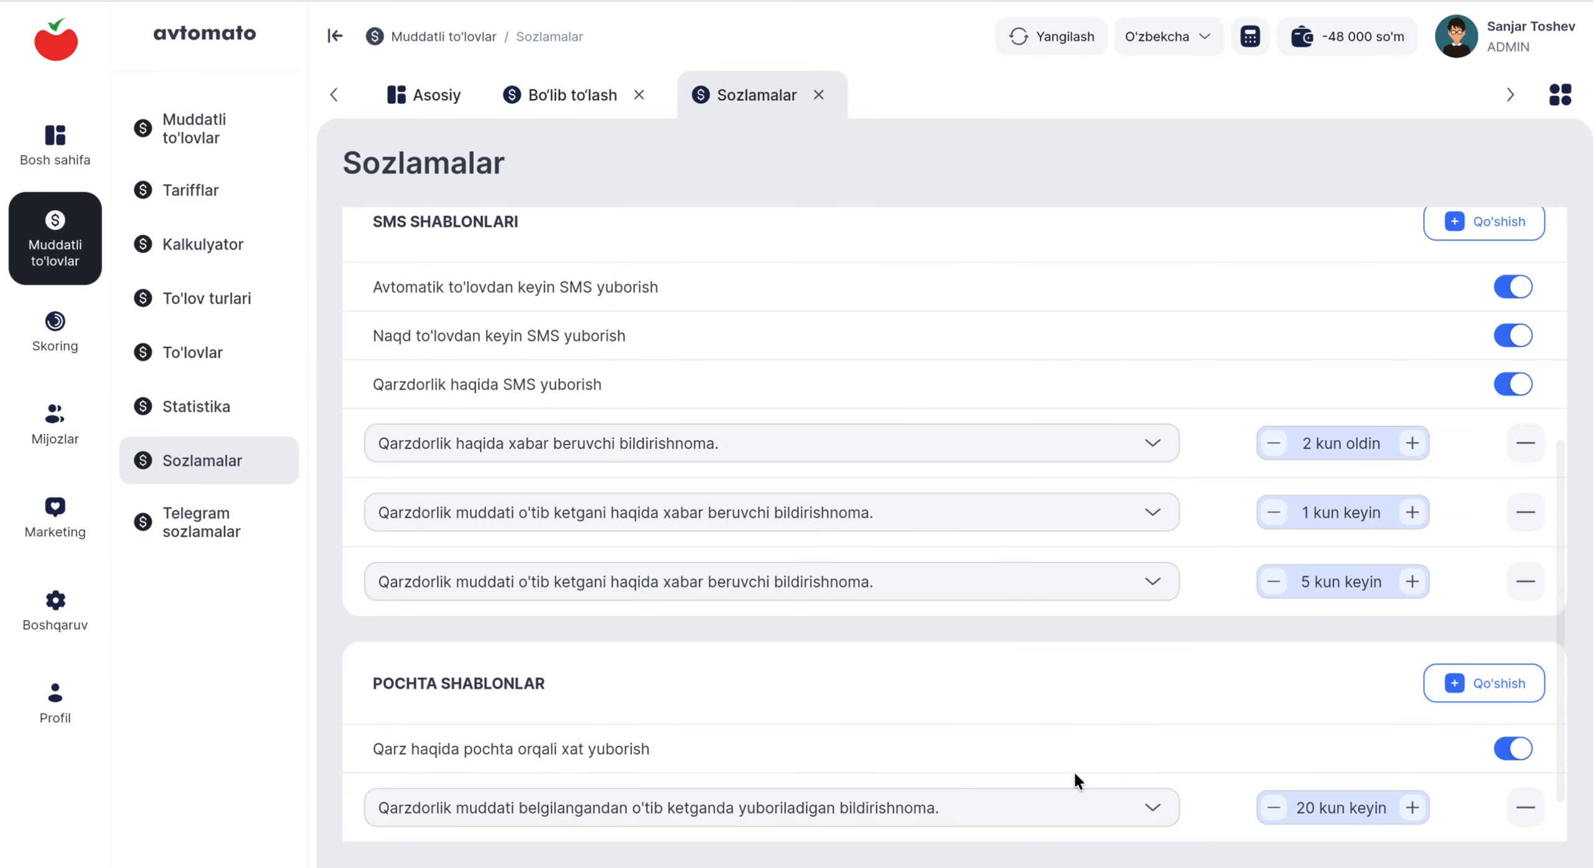
click(1006, 804)
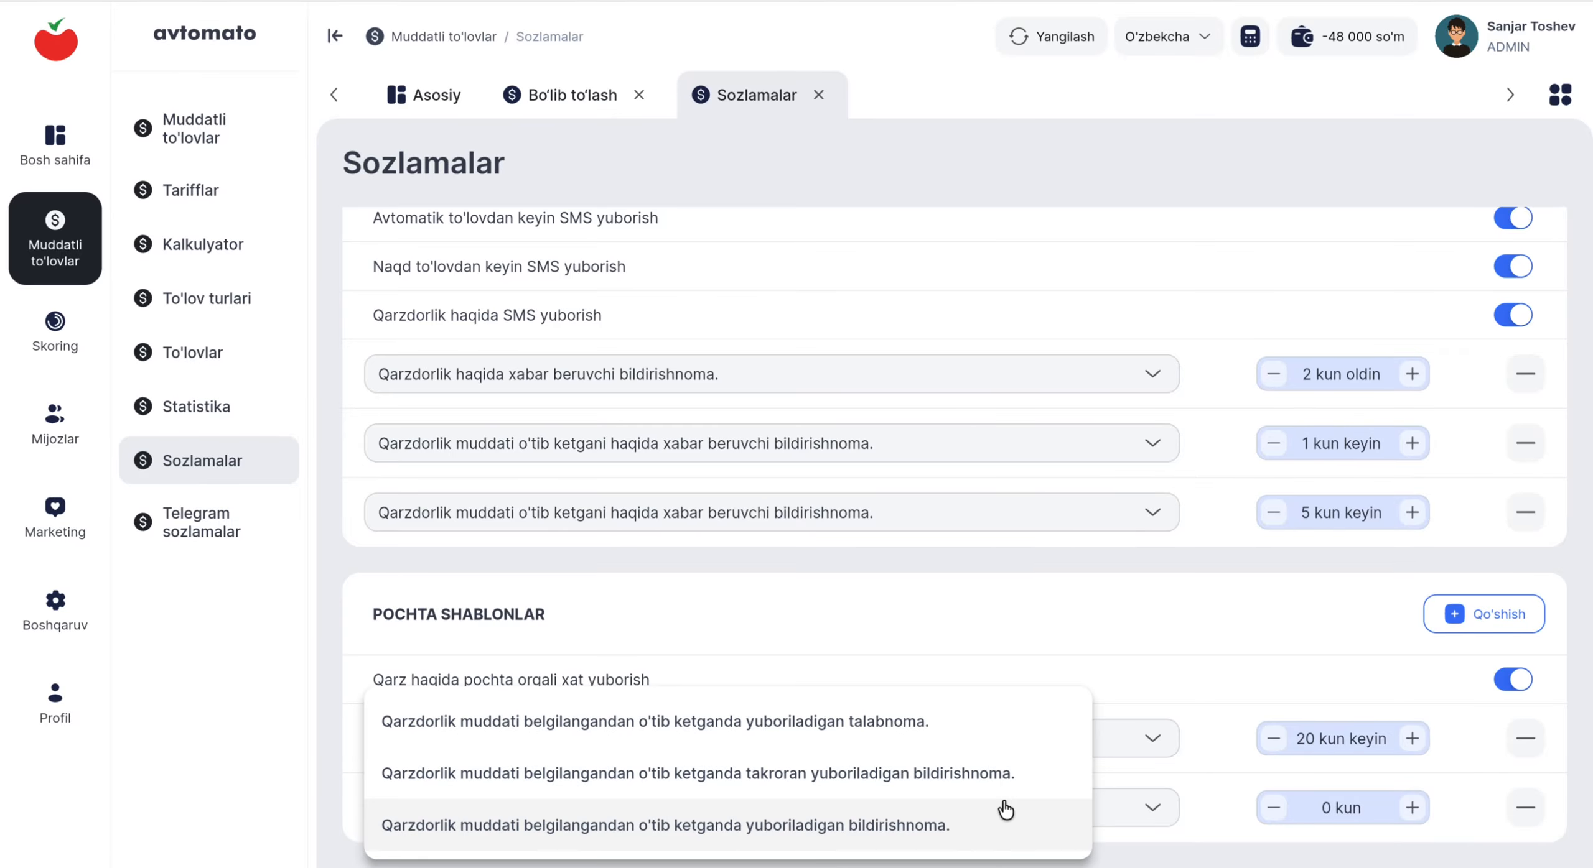
click(901, 776)
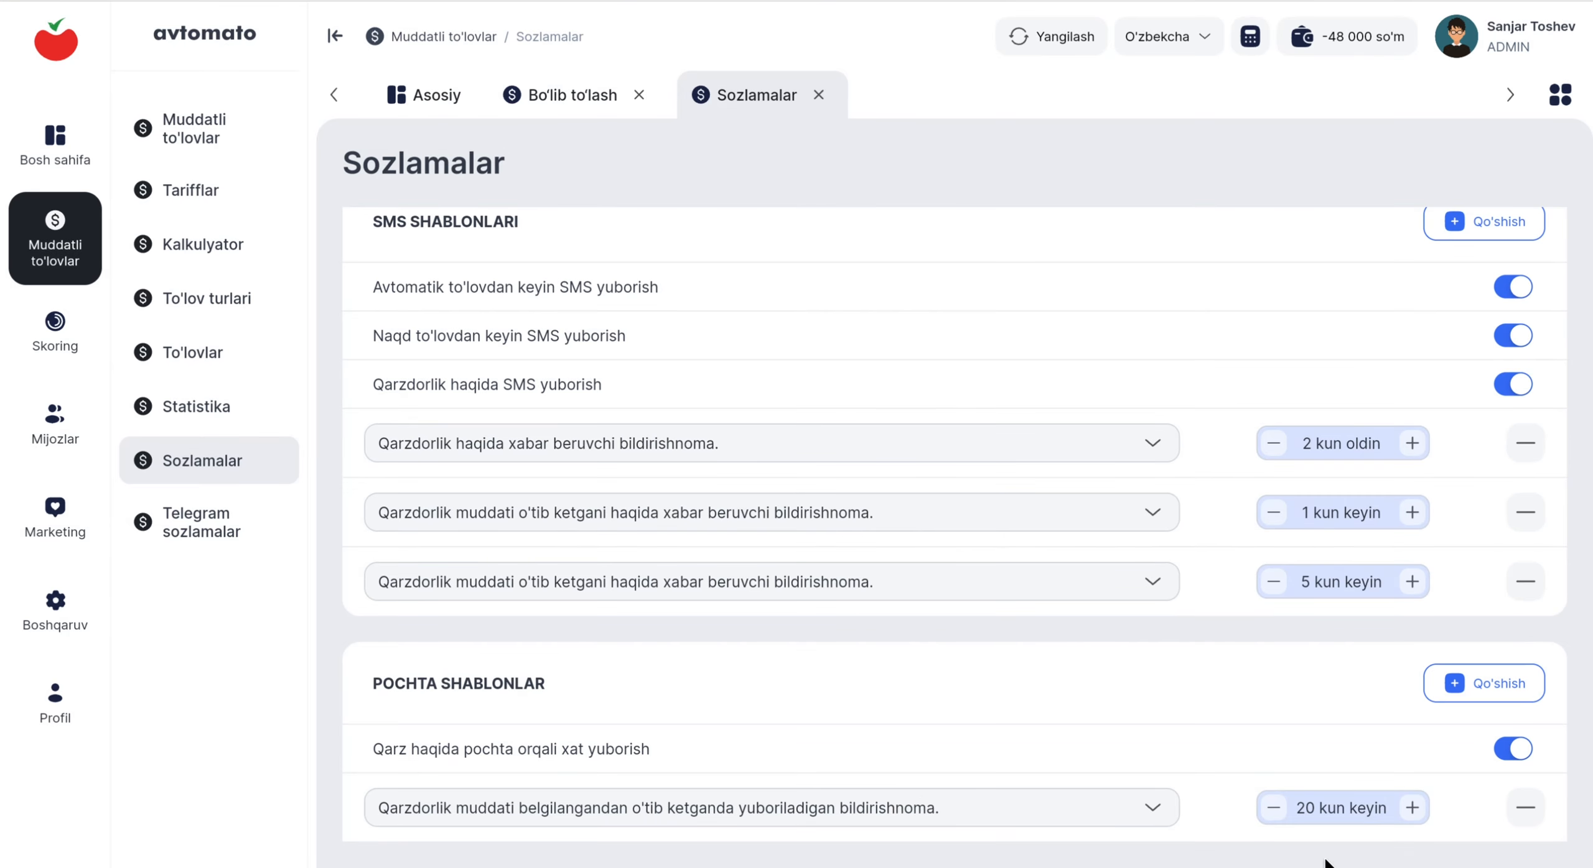
scroll(1322, 809, down, 1)
double_click(1305, 808)
text(25)
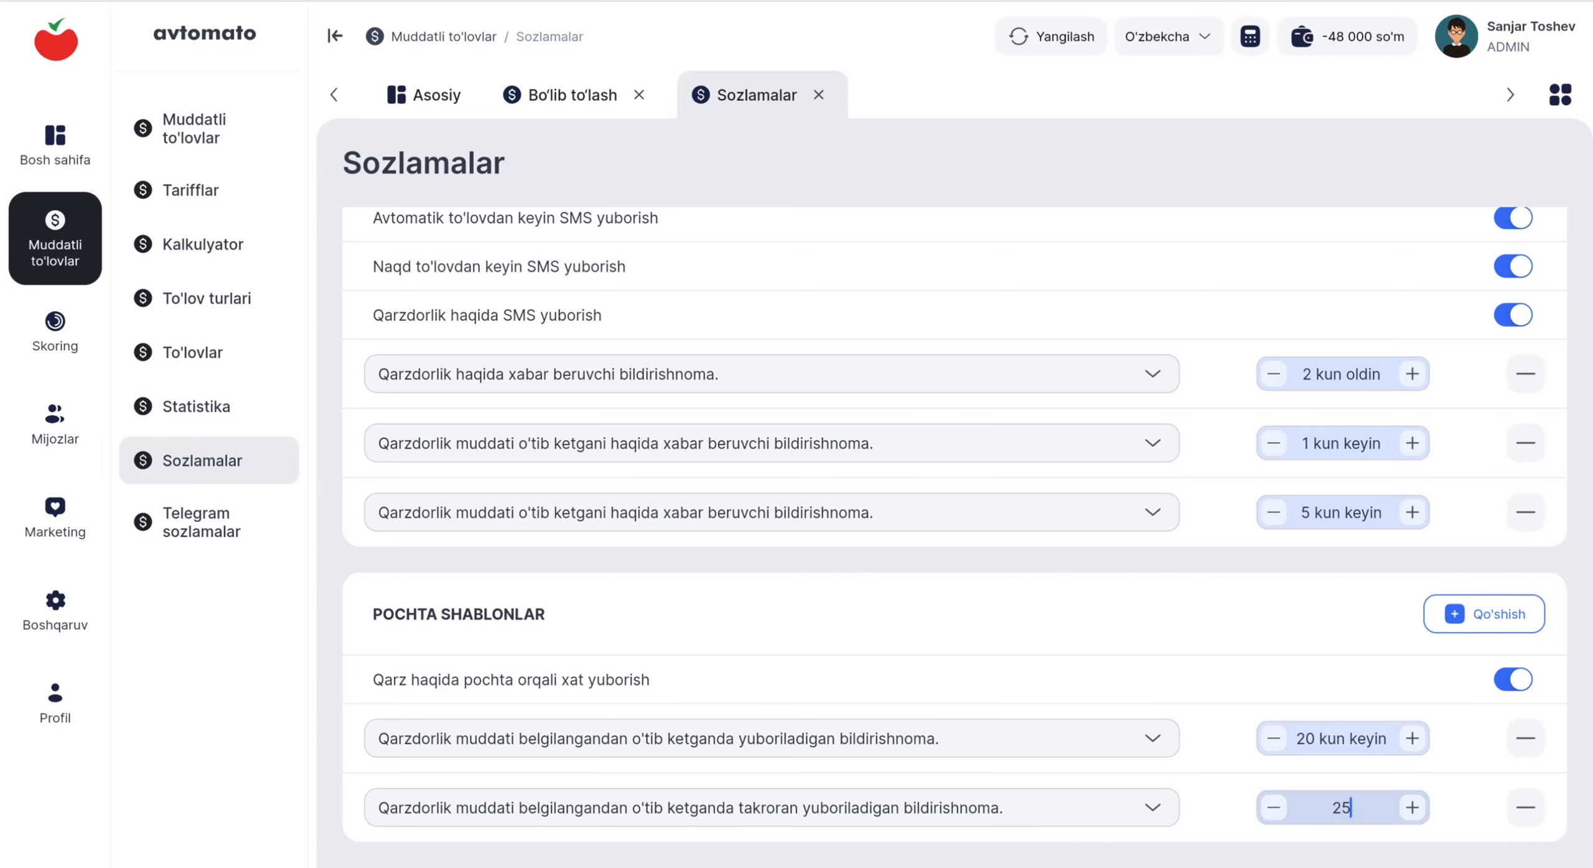
click(1485, 833)
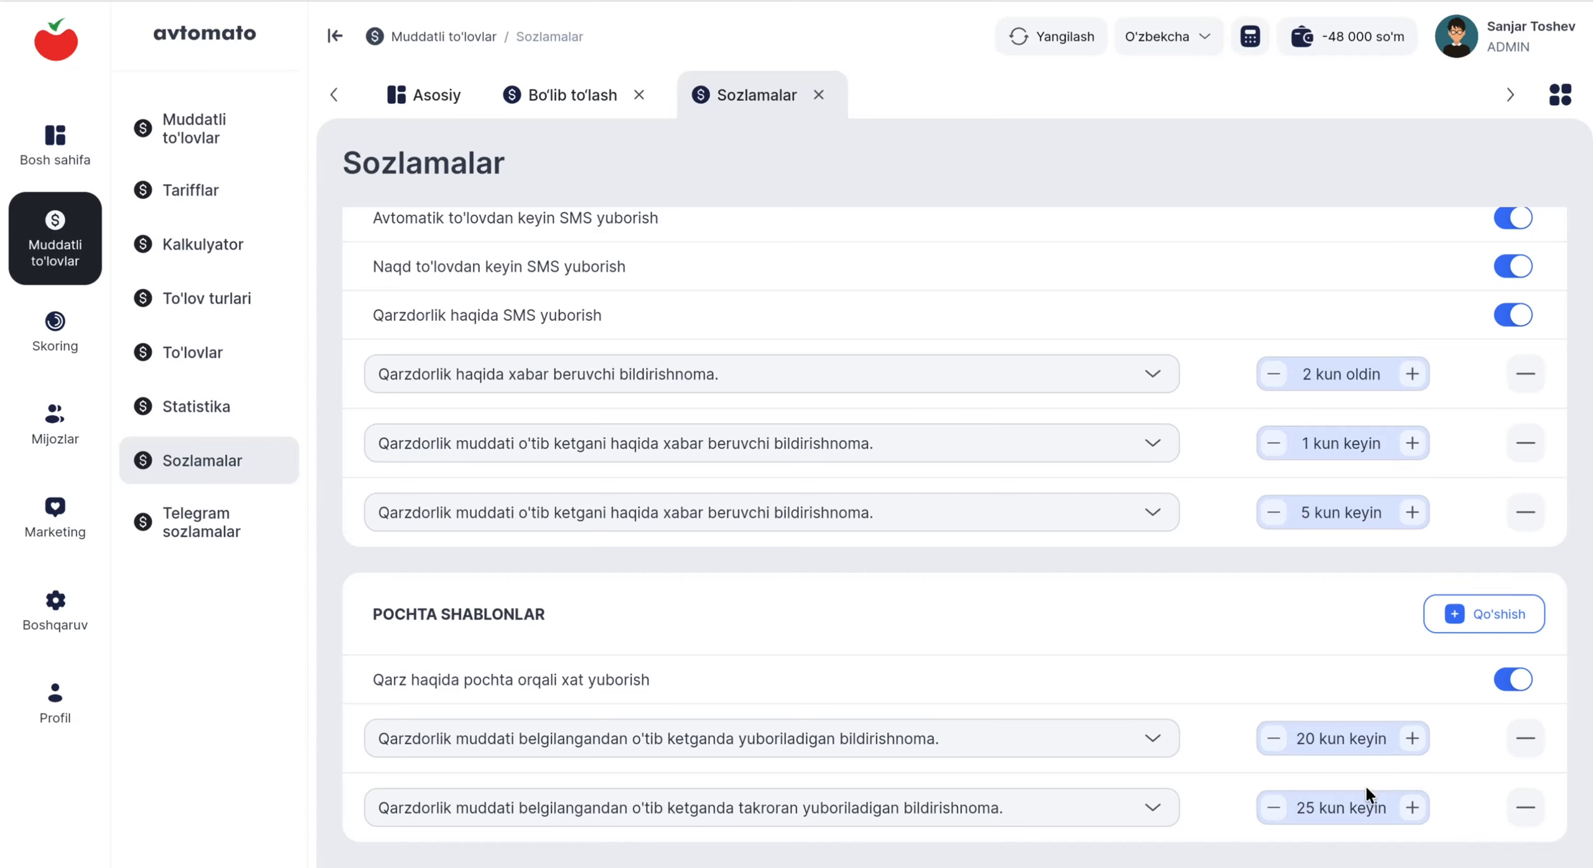